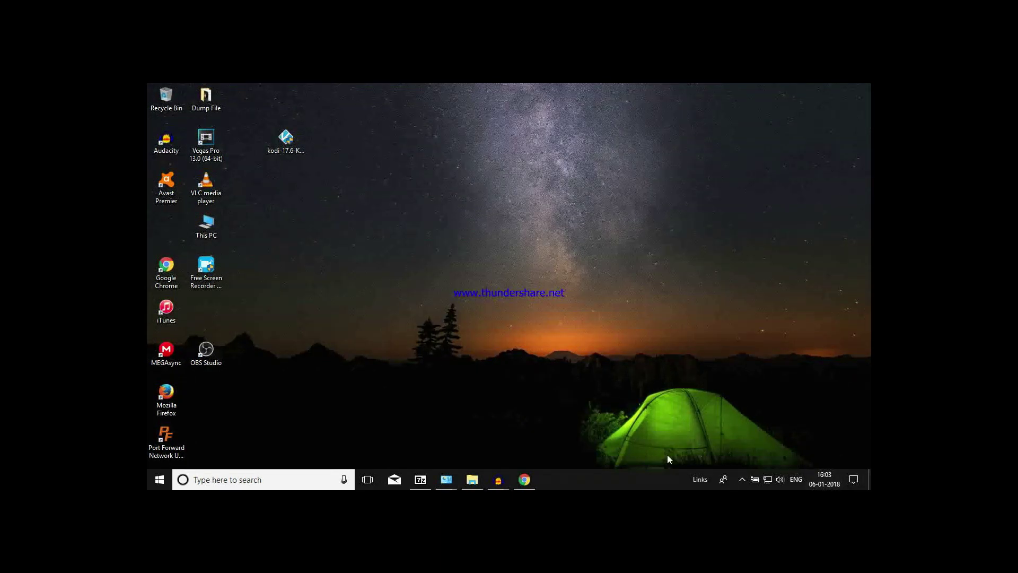
- Open Free Screen Recorder from the tray overflow, then hide its window again
{"action": "left_click", "coordinate": [742, 477]}
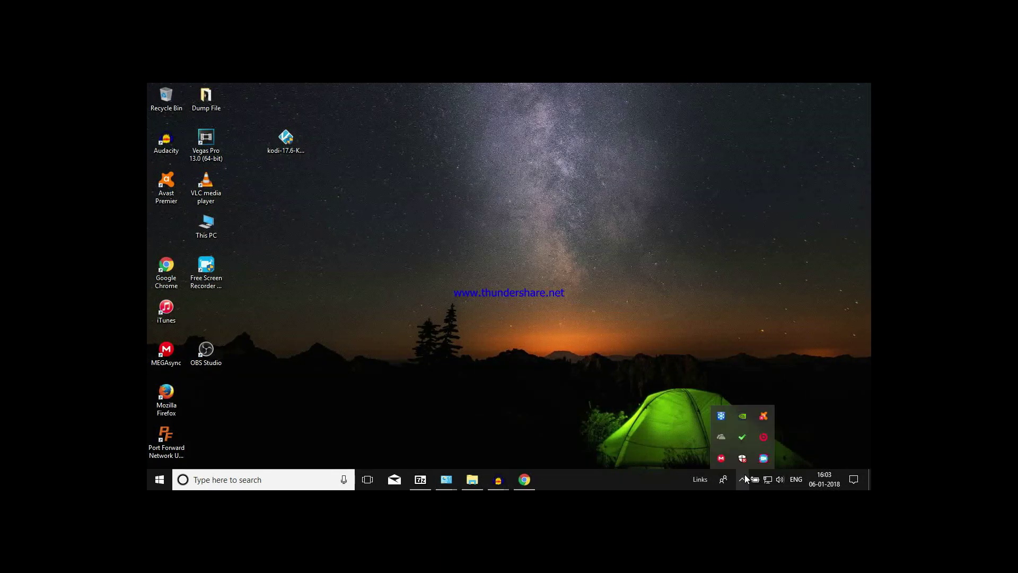
{"action": "left_click", "coordinate": [765, 460]}
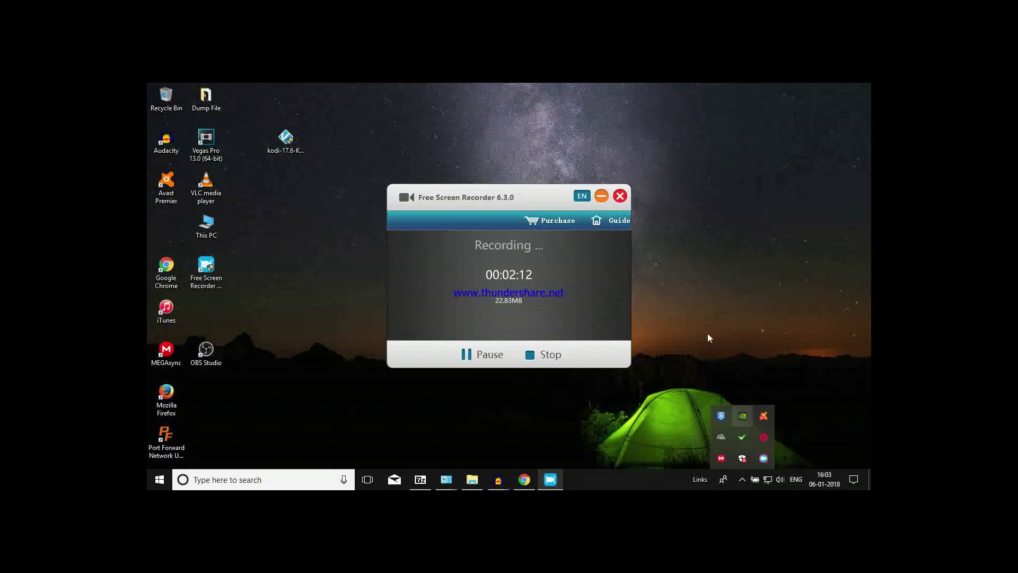
{"action": "left_click", "coordinate": [605, 196]}
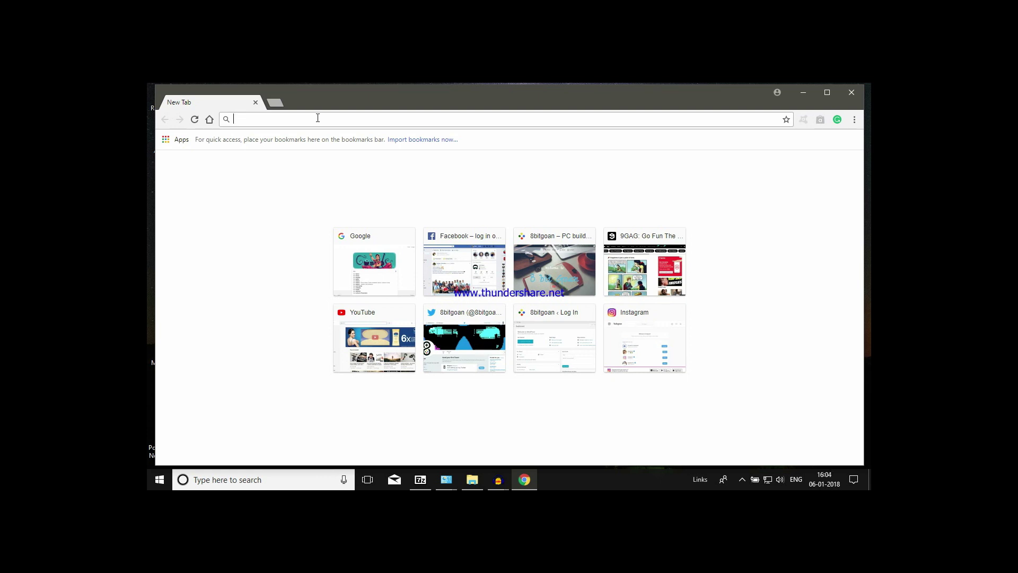
- Launch Command Prompt by searching for cmd from the Start menu
{"action": "left_click", "coordinate": [154, 481]}
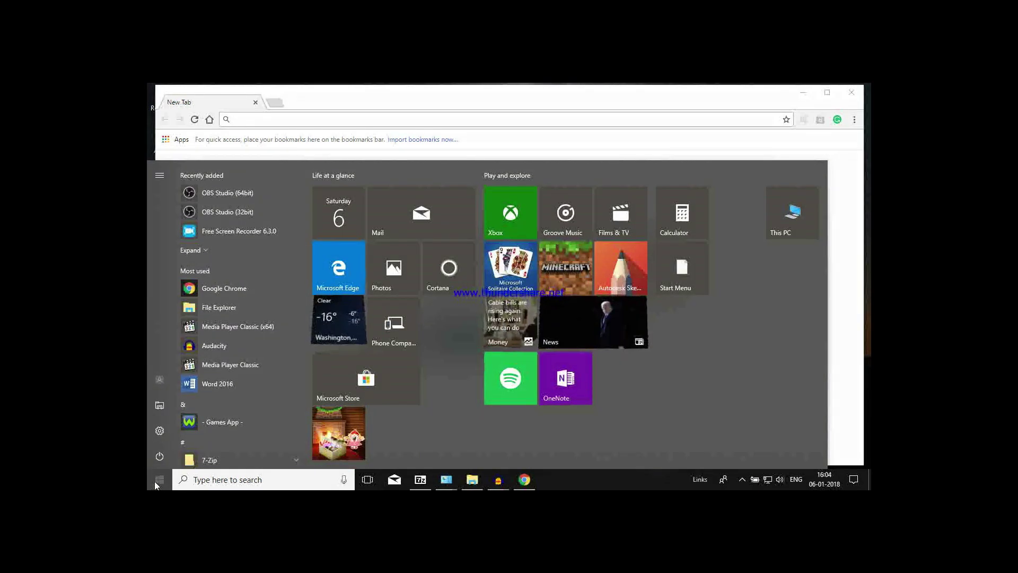
{"action": "key", "text": "super+c"}
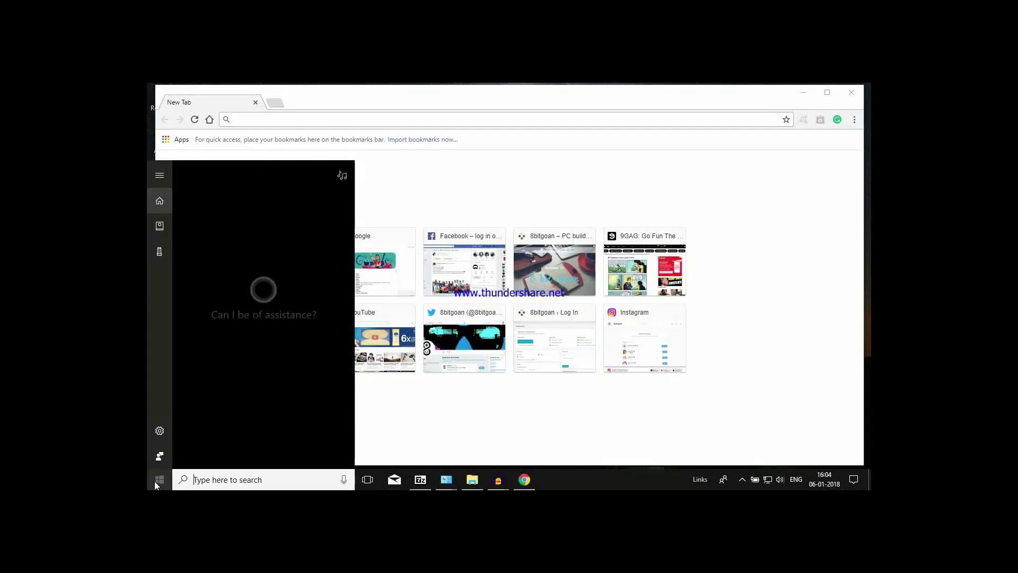
{"action": "type", "text": "cmd"}
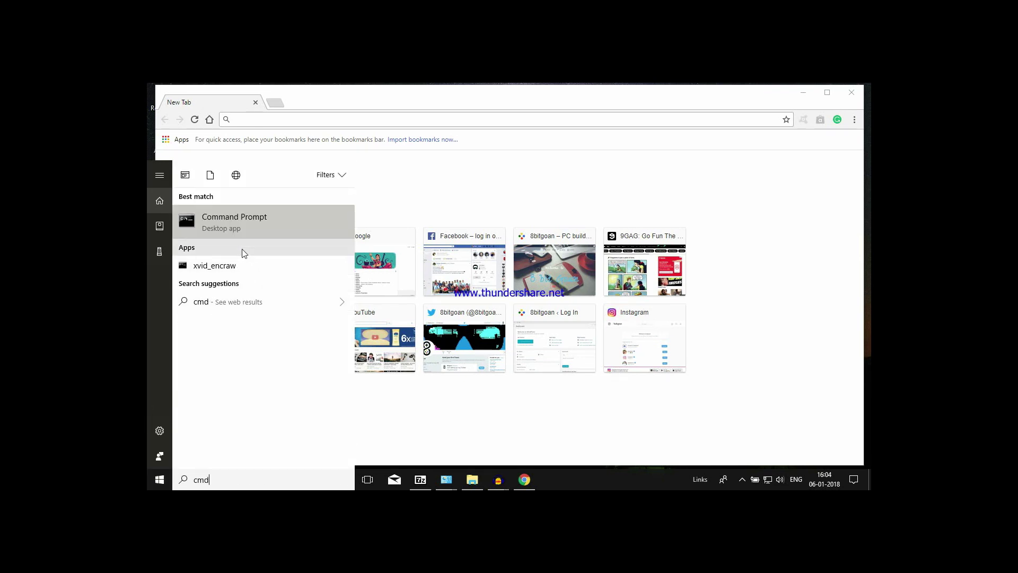
{"action": "left_click", "coordinate": [253, 229]}
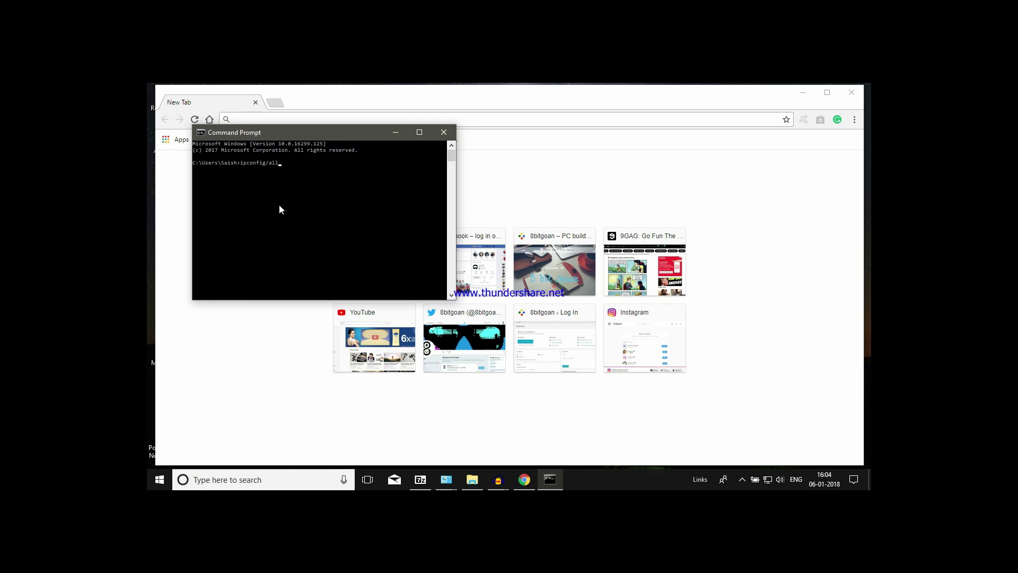
- Run ipconfig/all to find the default gateway 192.168.0.1, then return to Chrome
{"action": "key", "text": "Return"}
{"action": "scroll", "coordinate": [262, 241], "scroll_direction": "down", "scroll_amount": 1}
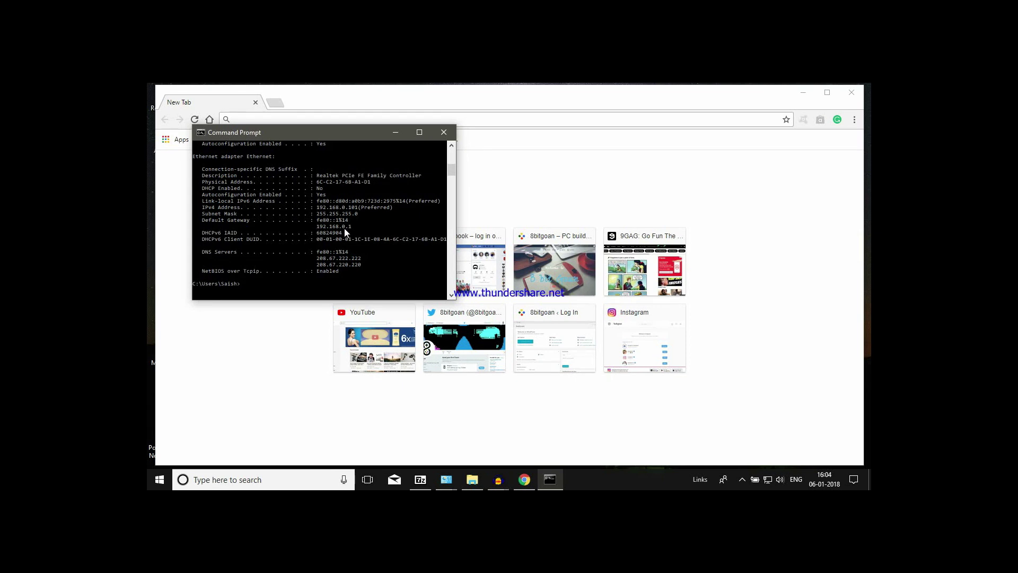
{"action": "left_click", "coordinate": [292, 122]}
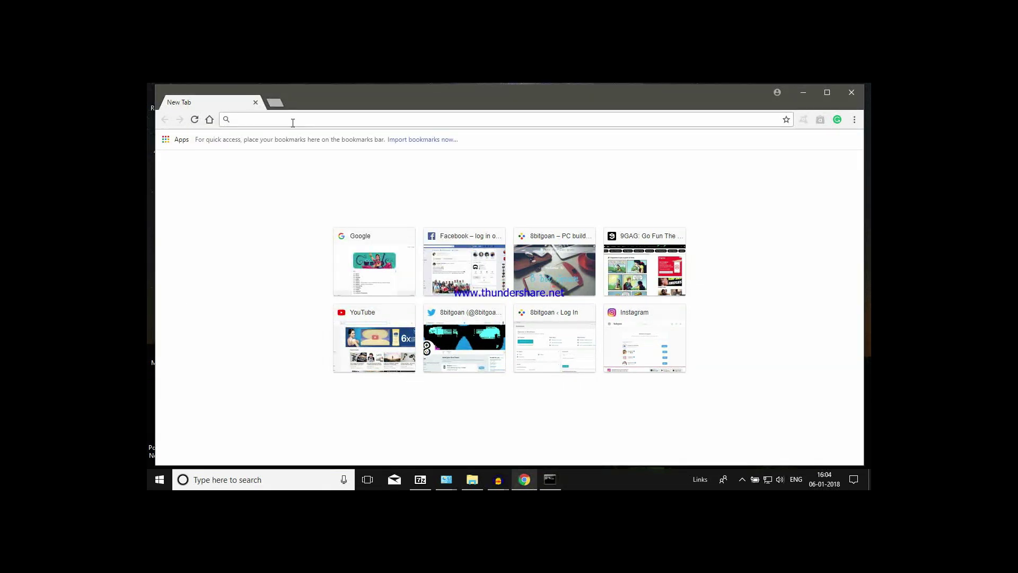
- Load 192.168.0.1 in Chrome and log in to the D-Link router with its default password
{"action": "type", "text": "192"}
{"action": "key", "text": "Return"}
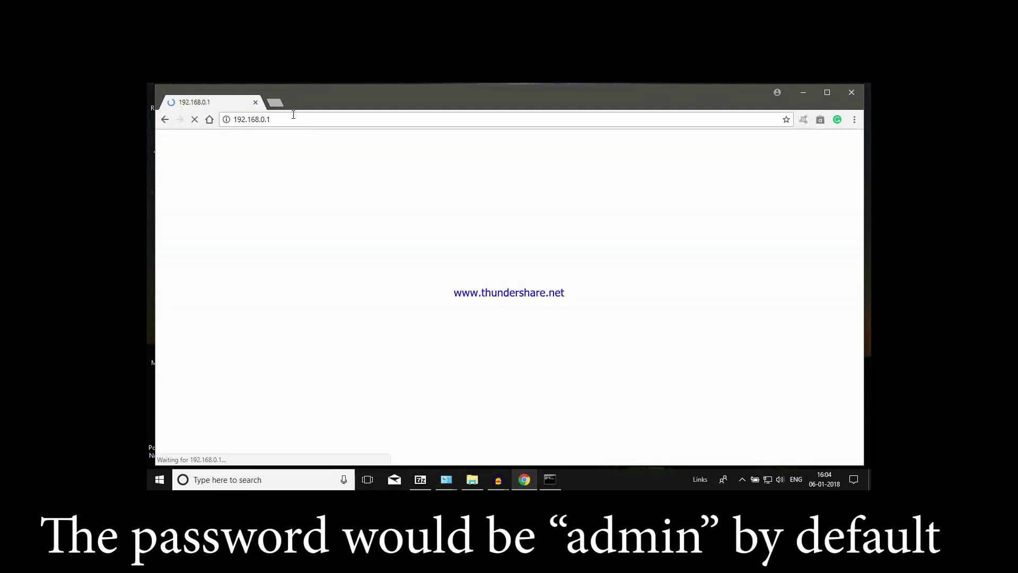
{"action": "left_click", "coordinate": [274, 103]}
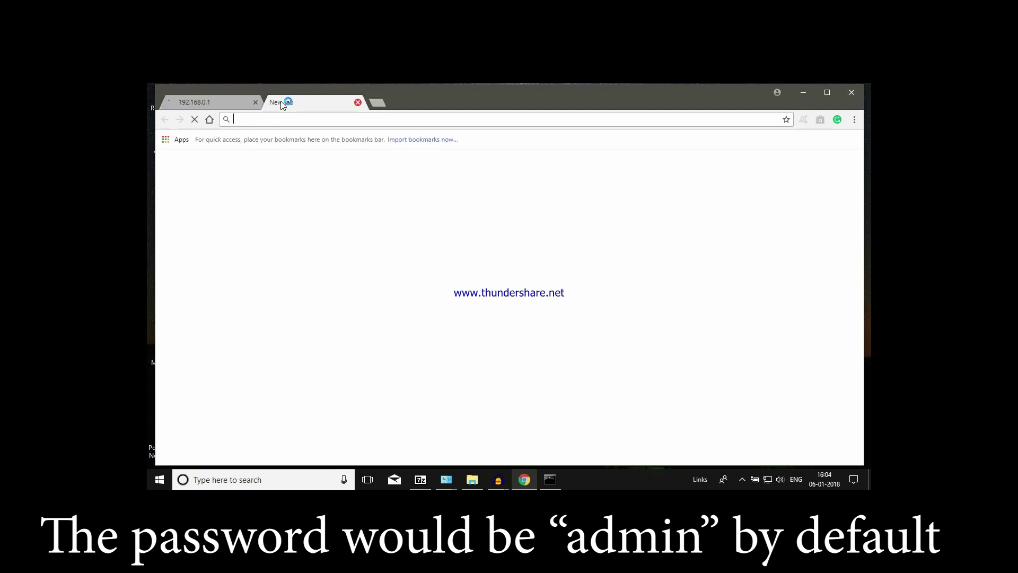
{"action": "left_click", "coordinate": [216, 104]}
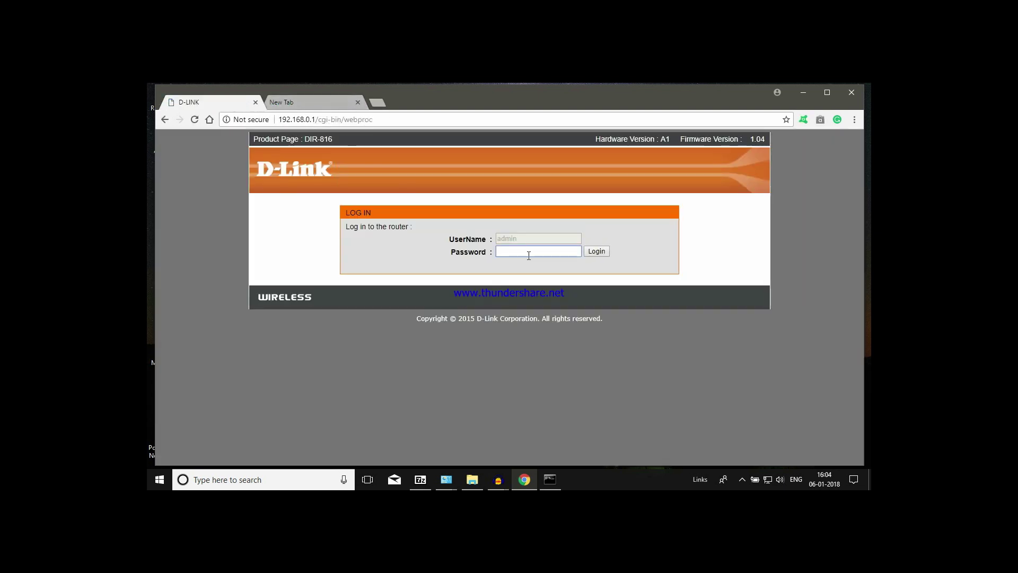
{"action": "type", "text": "adm"}
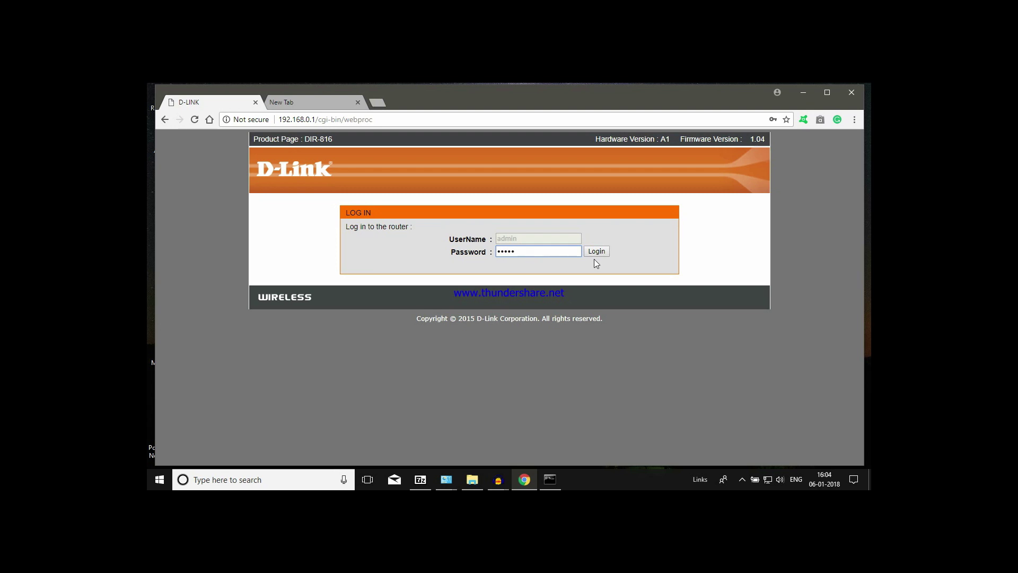
{"action": "left_click", "coordinate": [596, 251]}
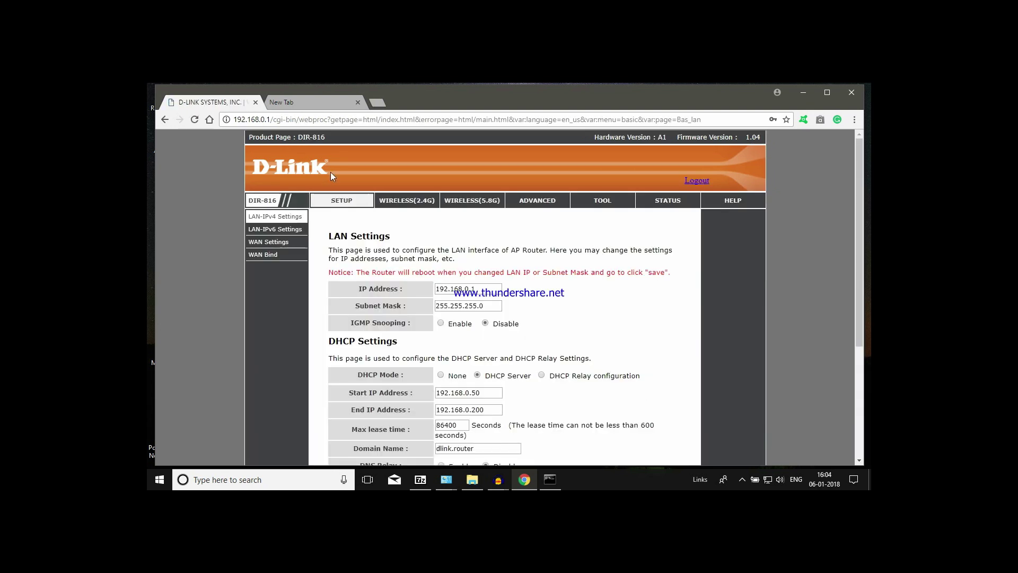
- Confirm UPnP is enabled on the router's ADVANCED > UPnP page, then go to the new tab
{"action": "left_click_drag", "start_coordinate": [332, 141], "coordinate": [336, 142]}
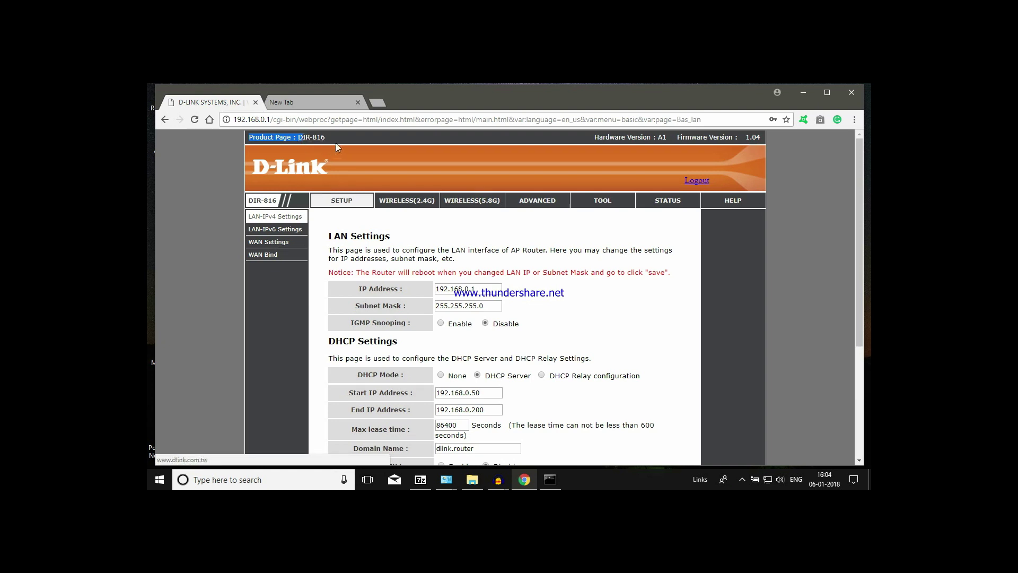
{"action": "left_click", "coordinate": [327, 139]}
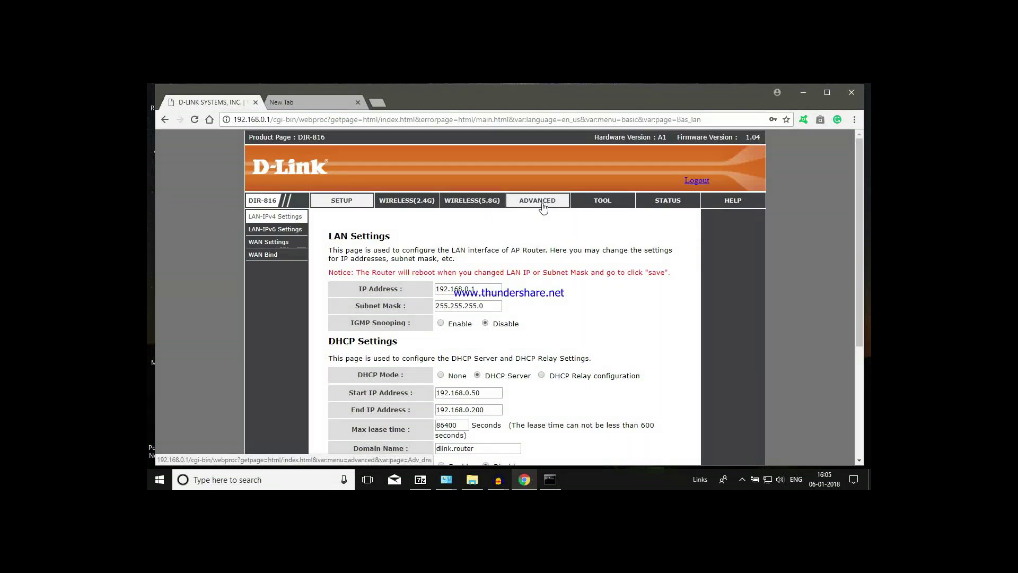
{"action": "left_click", "coordinate": [543, 203]}
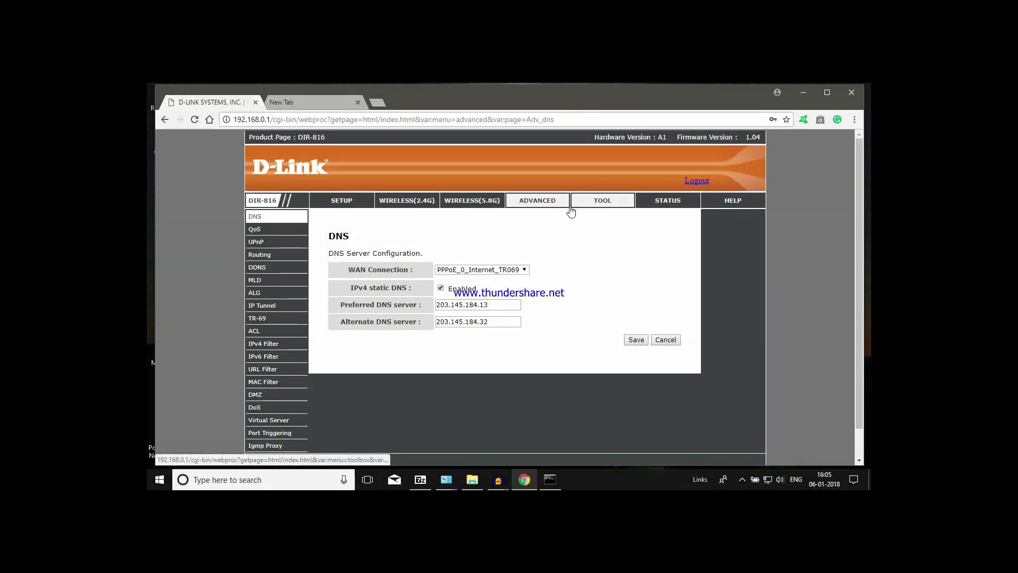
{"action": "left_click", "coordinate": [257, 244]}
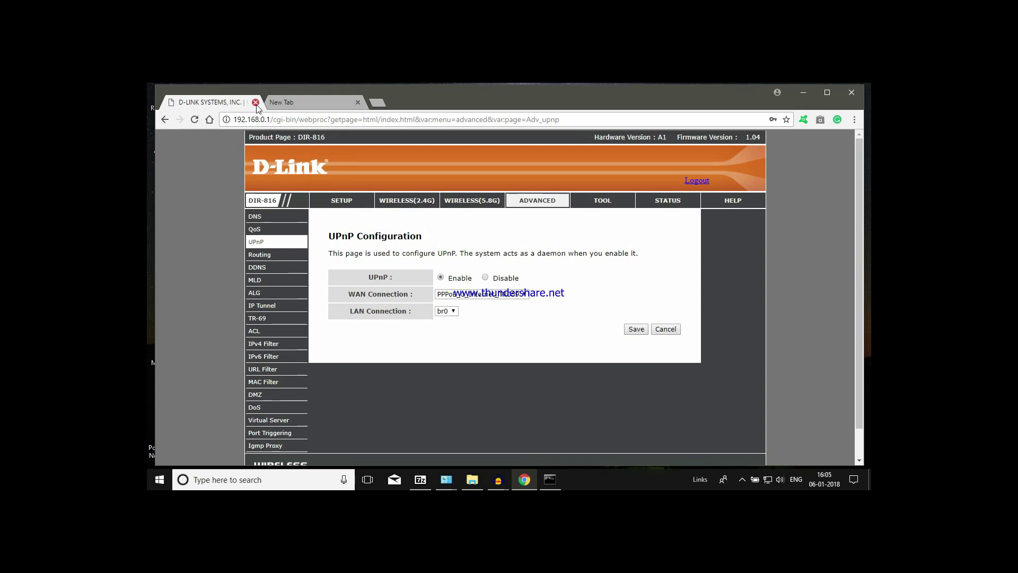
{"action": "left_click", "coordinate": [281, 103]}
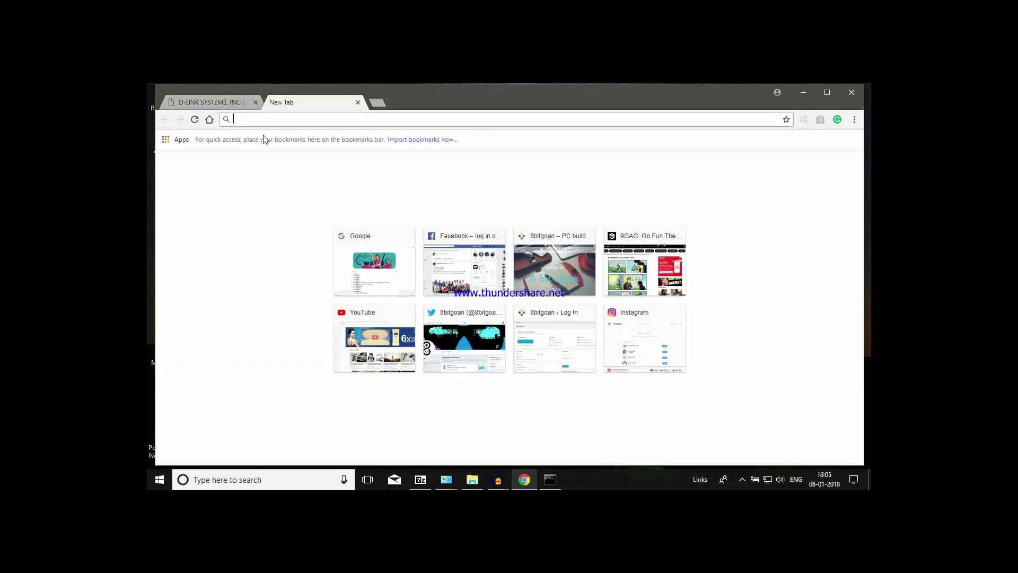
- Close the router tab, reopen Media (D:) from This PC and select its Images, Movies and TV Shows folders
{"action": "left_click", "coordinate": [255, 102]}
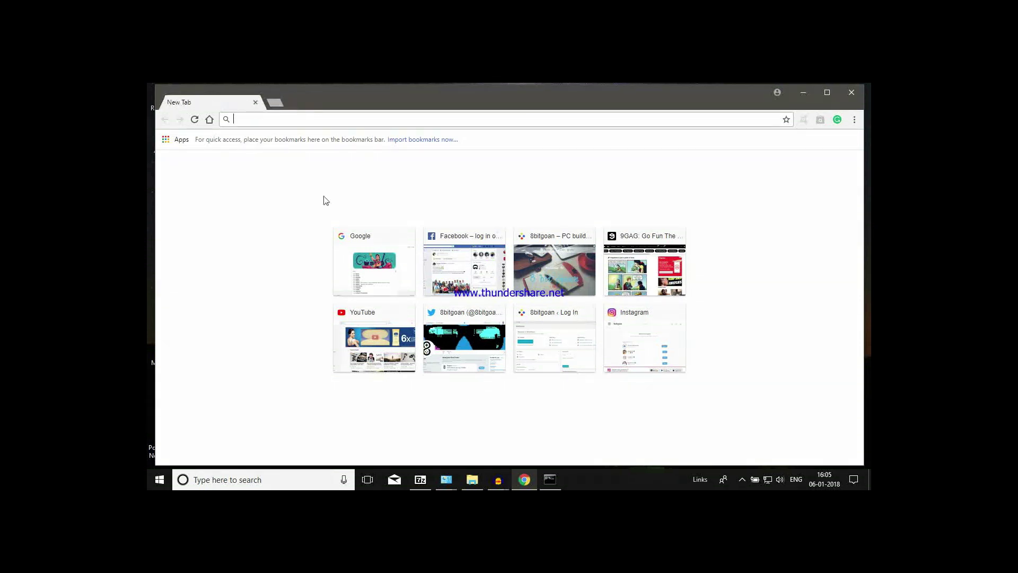
{"action": "key", "text": "ctrl+shift+t"}
{"action": "left_click", "coordinate": [472, 479]}
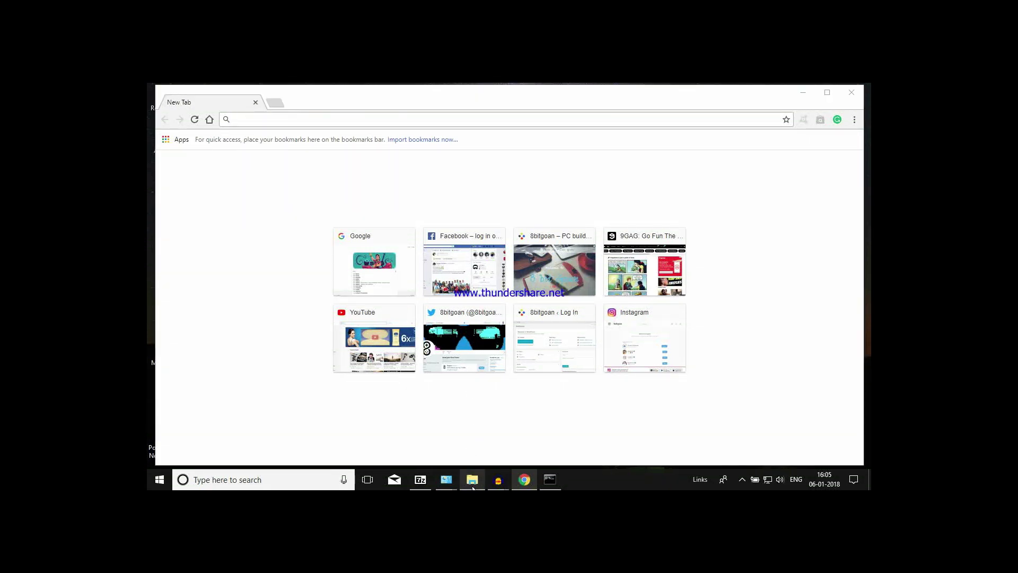
{"action": "left_click_drag", "start_coordinate": [453, 302], "coordinate": [247, 170]}
{"action": "left_click_drag", "start_coordinate": [537, 324], "coordinate": [265, 165]}
{"action": "left_click", "coordinate": [234, 165]}
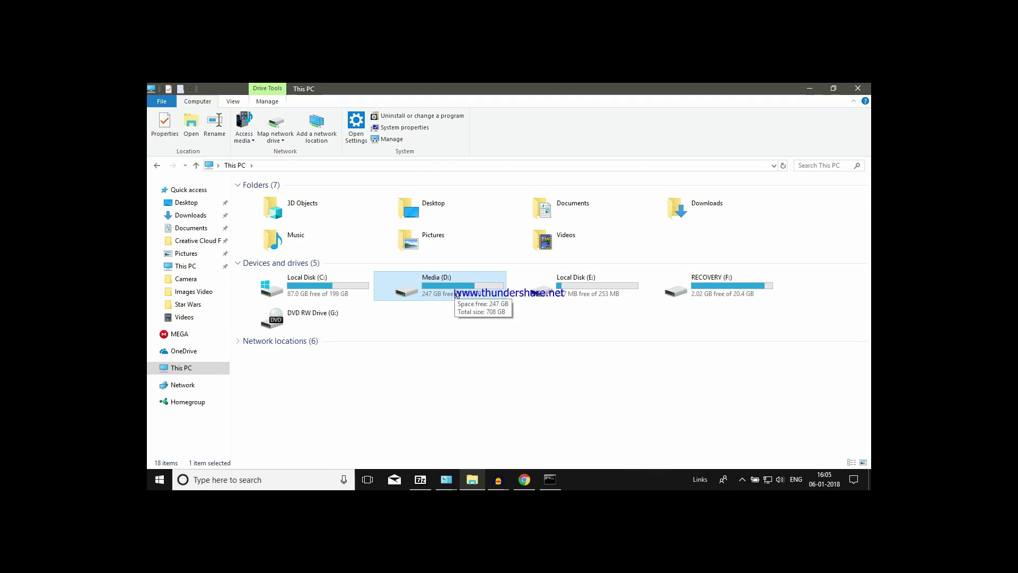
{"action": "double_click", "coordinate": [456, 295]}
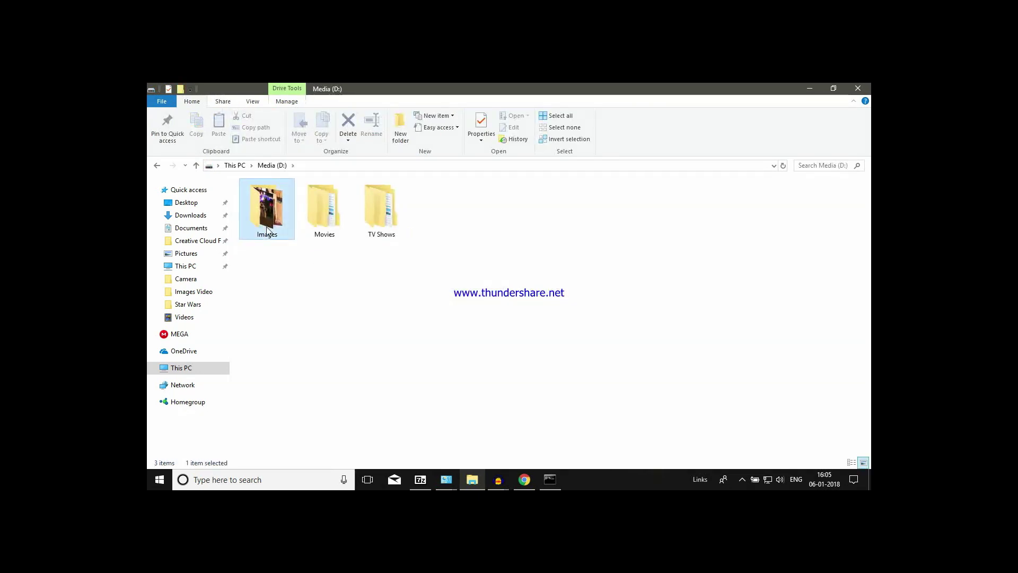
{"action": "left_click", "coordinate": [326, 221]}
{"action": "left_click", "coordinate": [375, 221]}
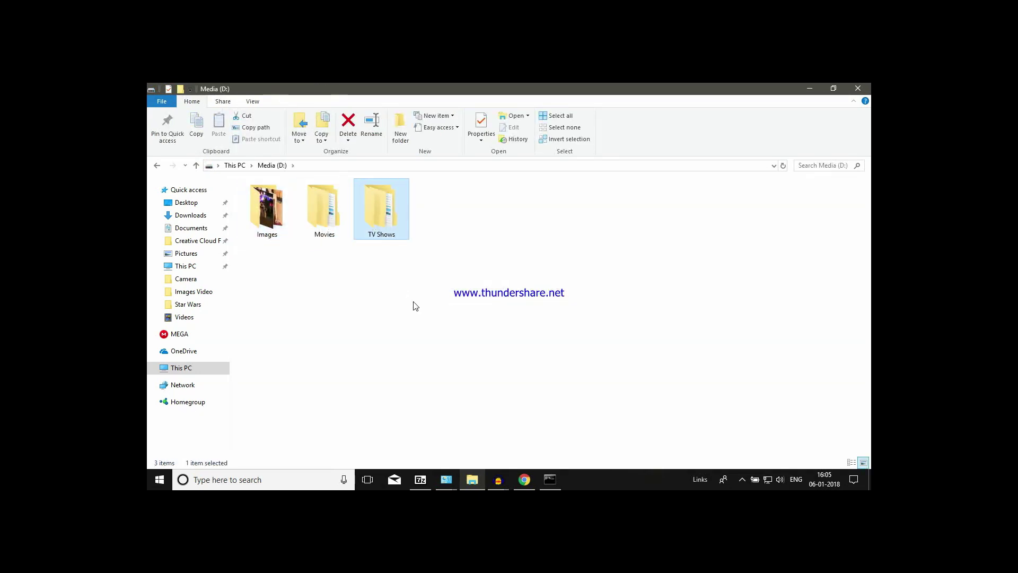
{"action": "left_click_drag", "start_coordinate": [415, 306], "coordinate": [235, 169]}
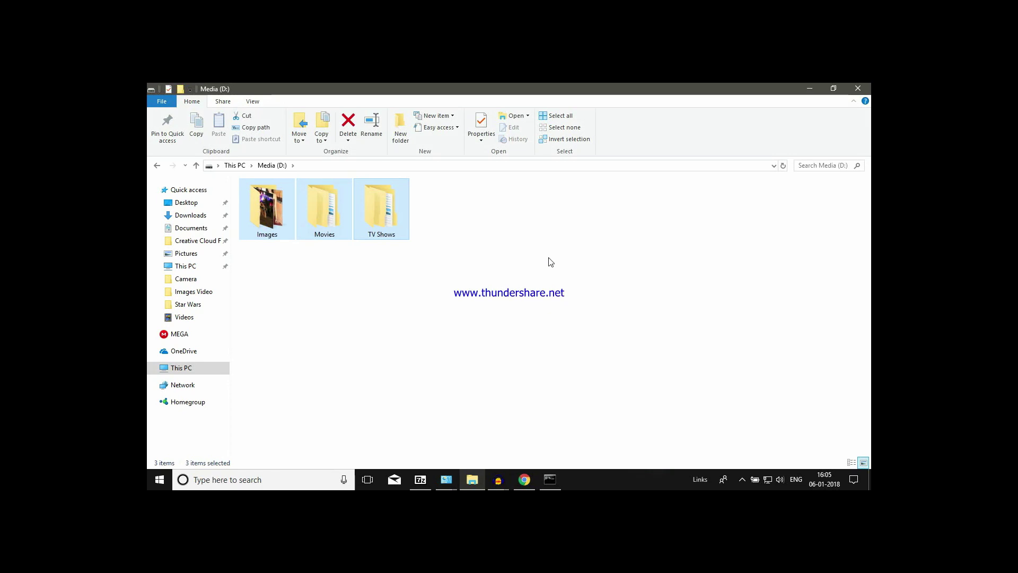
- Browse the TV Shows, Movies and Hindi folders, then return to Media (D:)
{"action": "double_click", "coordinate": [395, 229]}
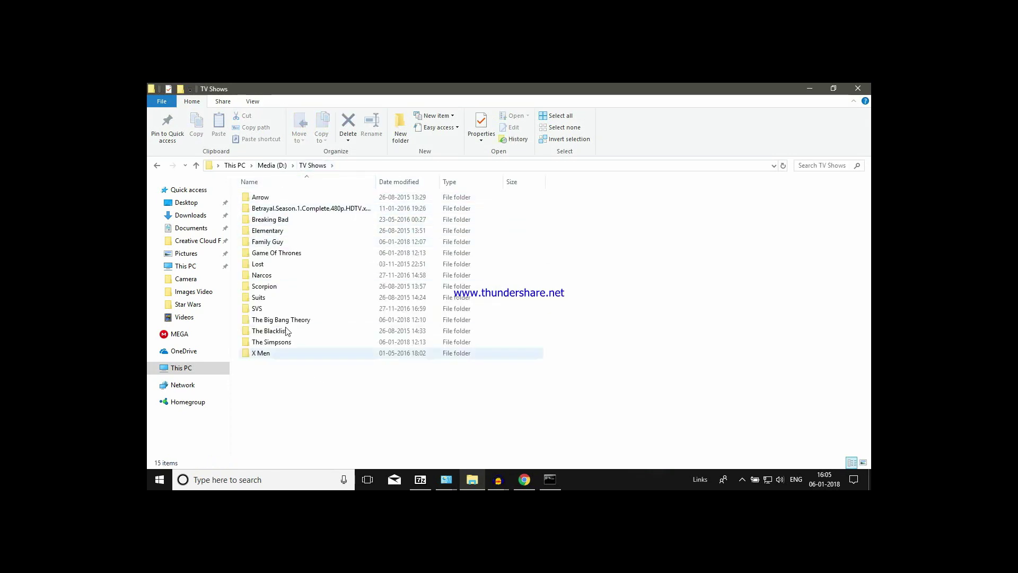
{"action": "left_click", "coordinate": [273, 165]}
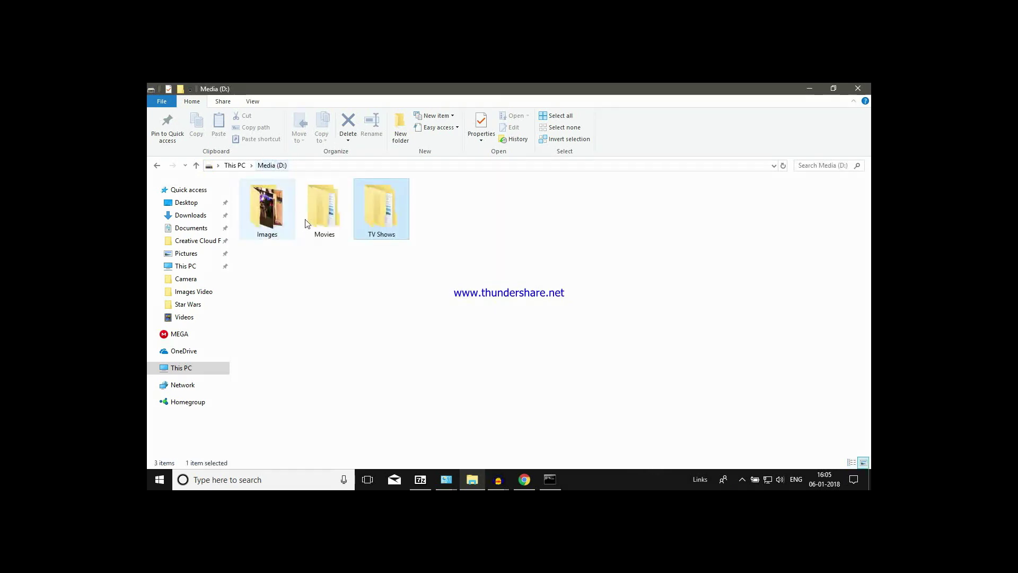
{"action": "double_click", "coordinate": [333, 235]}
{"action": "double_click", "coordinate": [344, 236]}
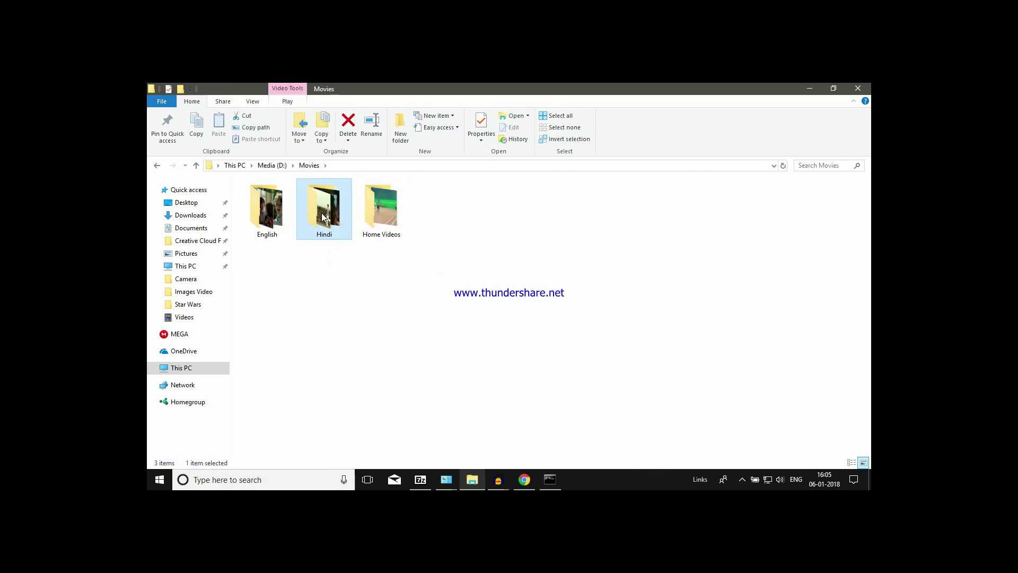
{"action": "left_click", "coordinate": [157, 166]}
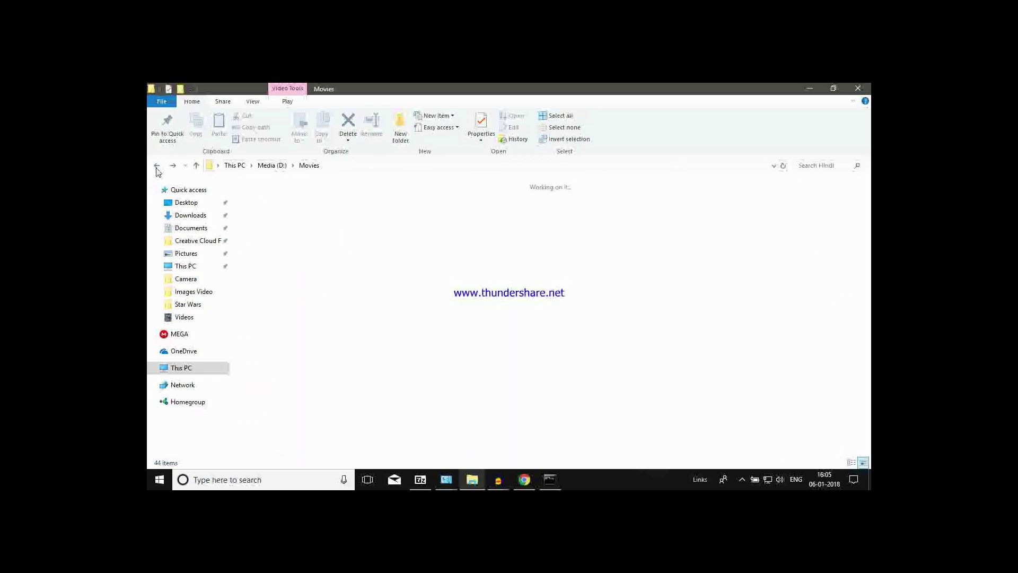
{"action": "left_click", "coordinate": [156, 166]}
- Close Command Prompt, then reopen Media (D:) from This PC and select all its folders
{"action": "left_click", "coordinate": [549, 480]}
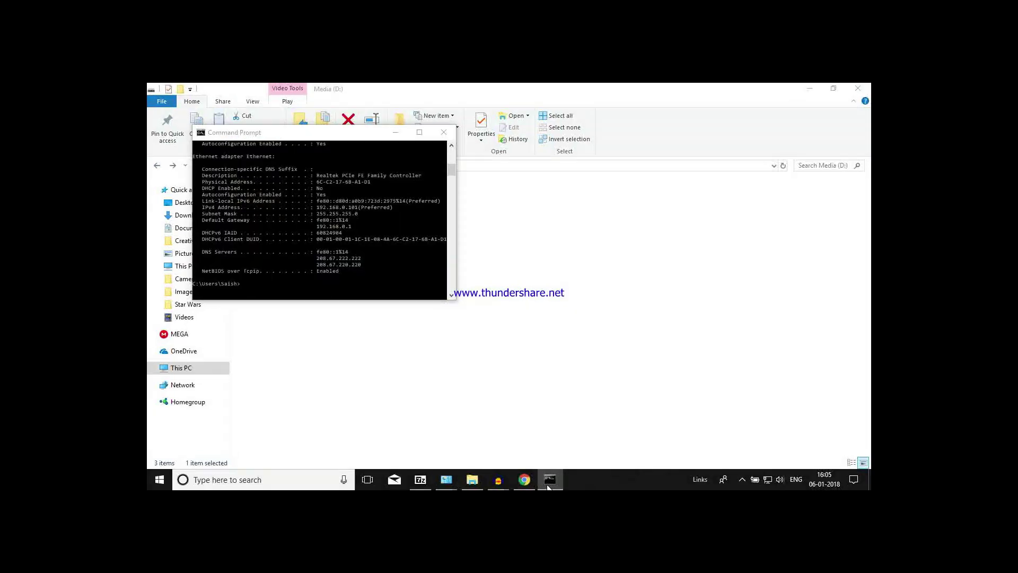
{"action": "left_click", "coordinate": [446, 133]}
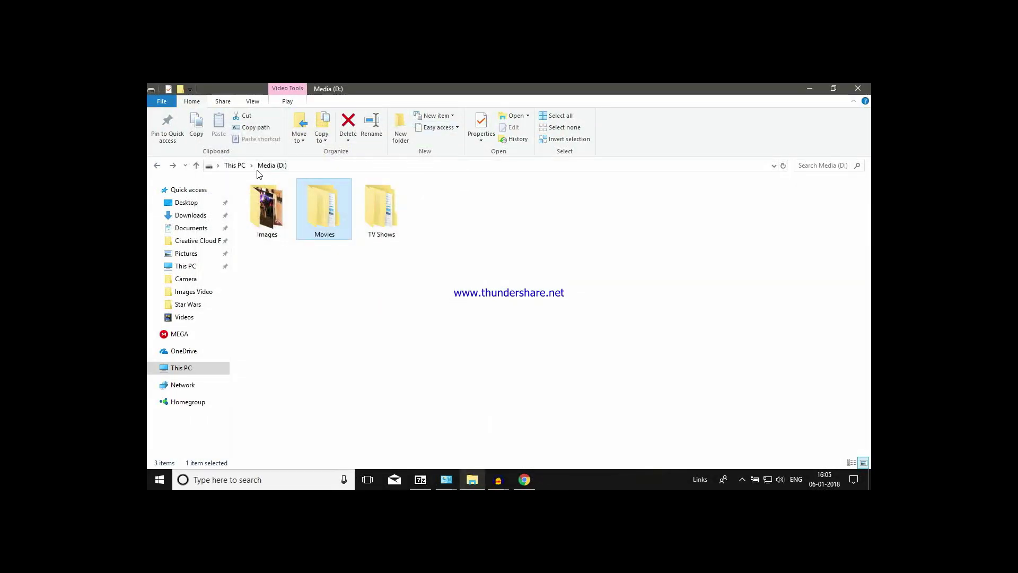
{"action": "left_click", "coordinate": [235, 165]}
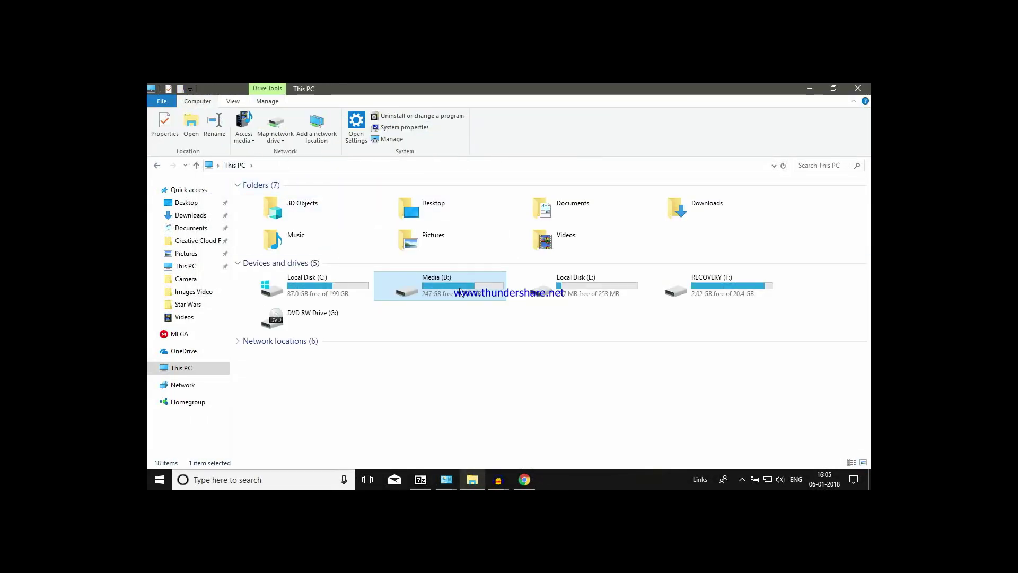
{"action": "double_click", "coordinate": [386, 289]}
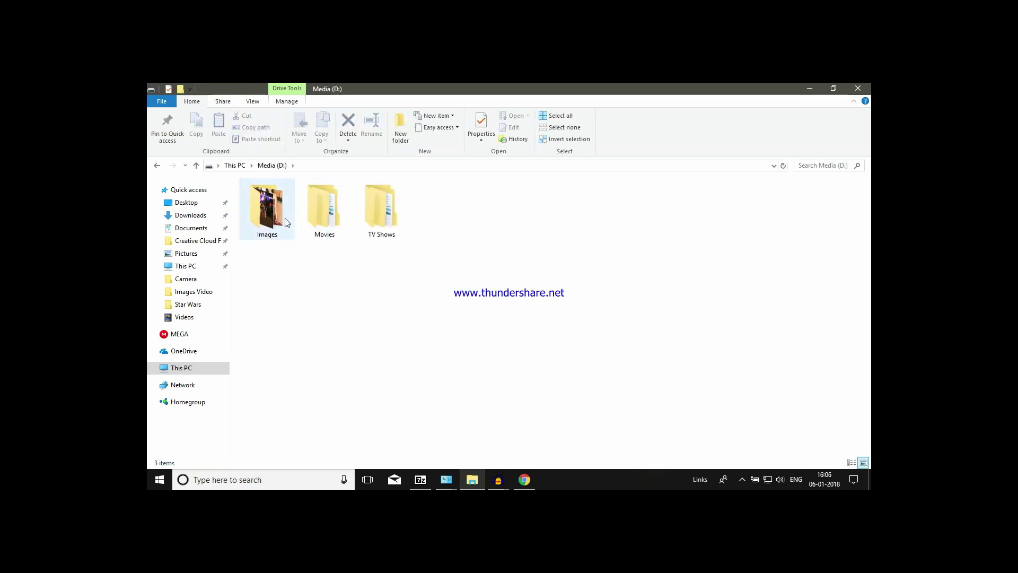
{"action": "left_click_drag", "start_coordinate": [422, 272], "coordinate": [231, 180]}
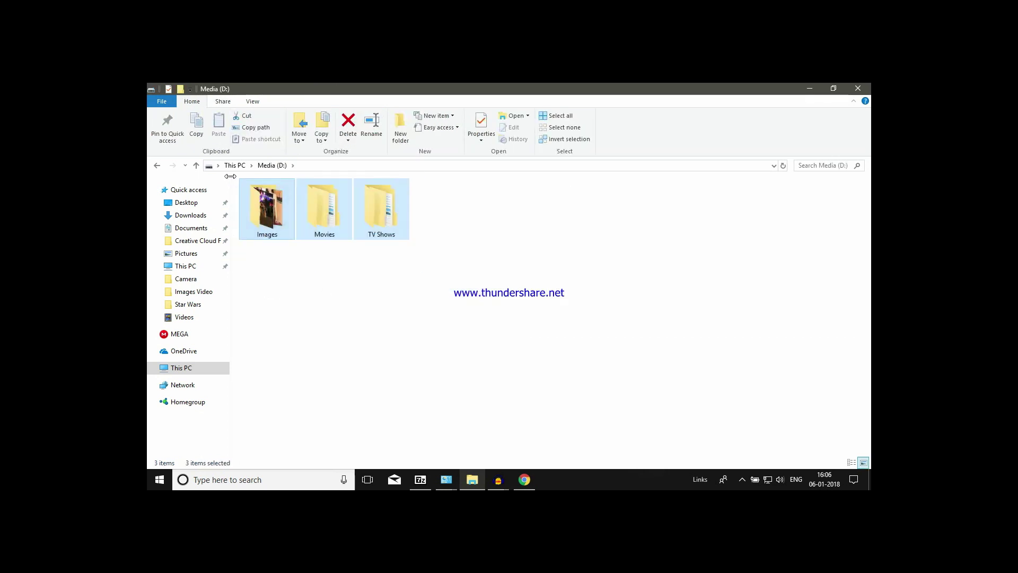
{"action": "left_click_drag", "start_coordinate": [433, 266], "coordinate": [256, 191]}
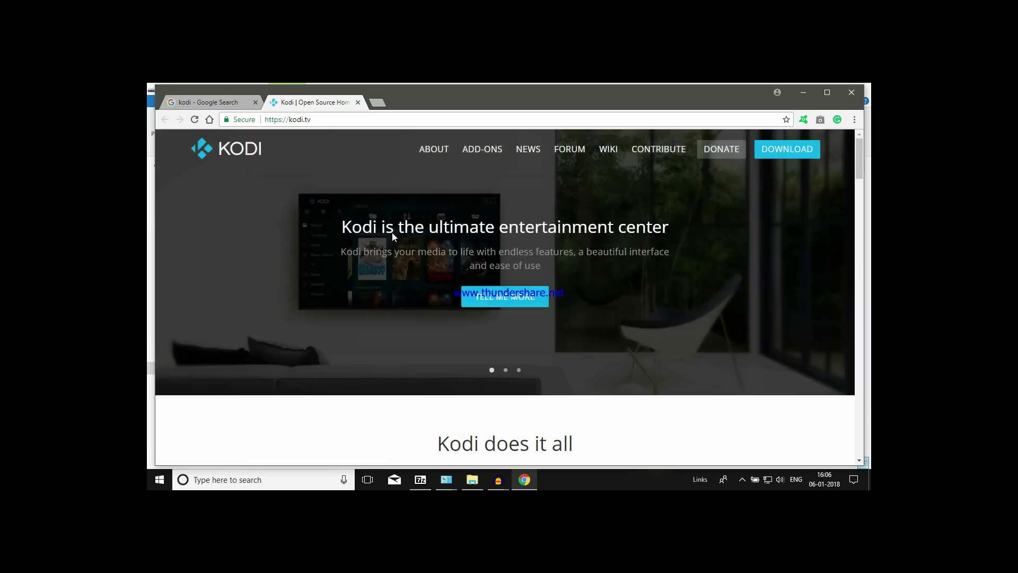
- Scroll kodi.tv to 'Kodi runs on just about anything', open the Windows download page, and minimize Chrome
{"action": "scroll", "coordinate": [424, 248], "scroll_direction": "down", "scroll_amount": 1}
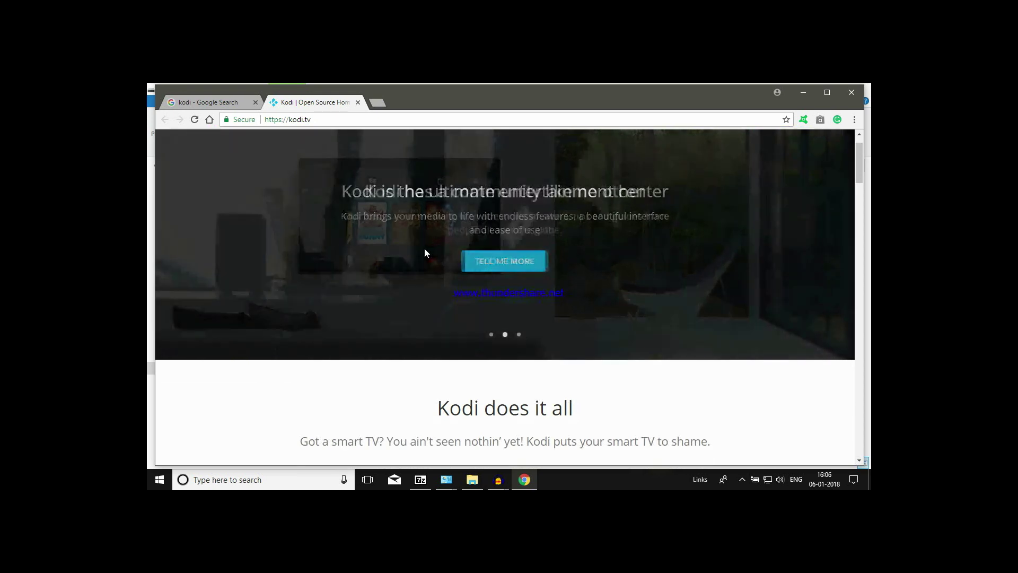
{"action": "scroll", "coordinate": [425, 249], "scroll_direction": "down", "scroll_amount": 1}
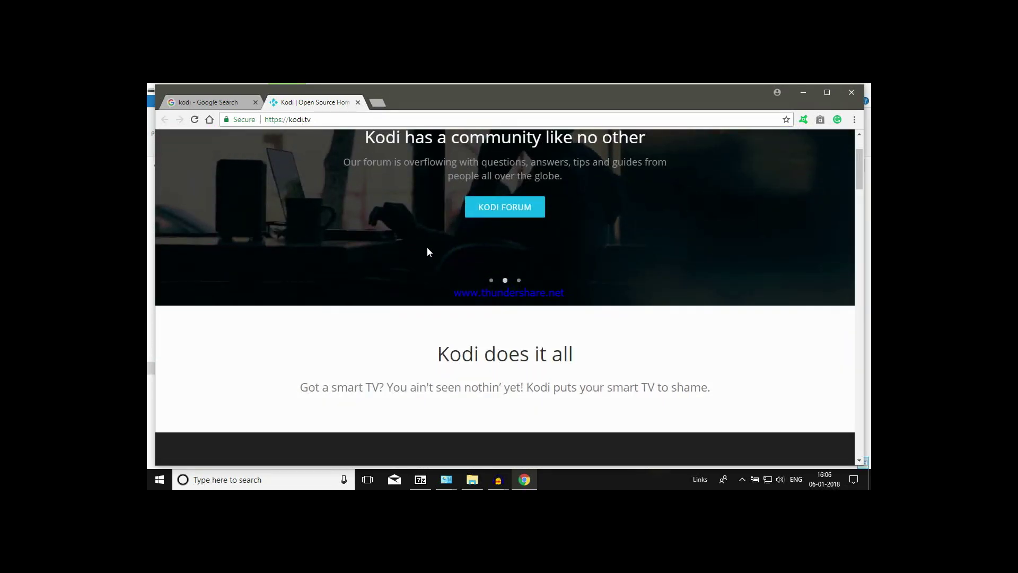
{"action": "scroll", "coordinate": [427, 248], "scroll_direction": "down", "scroll_amount": 5}
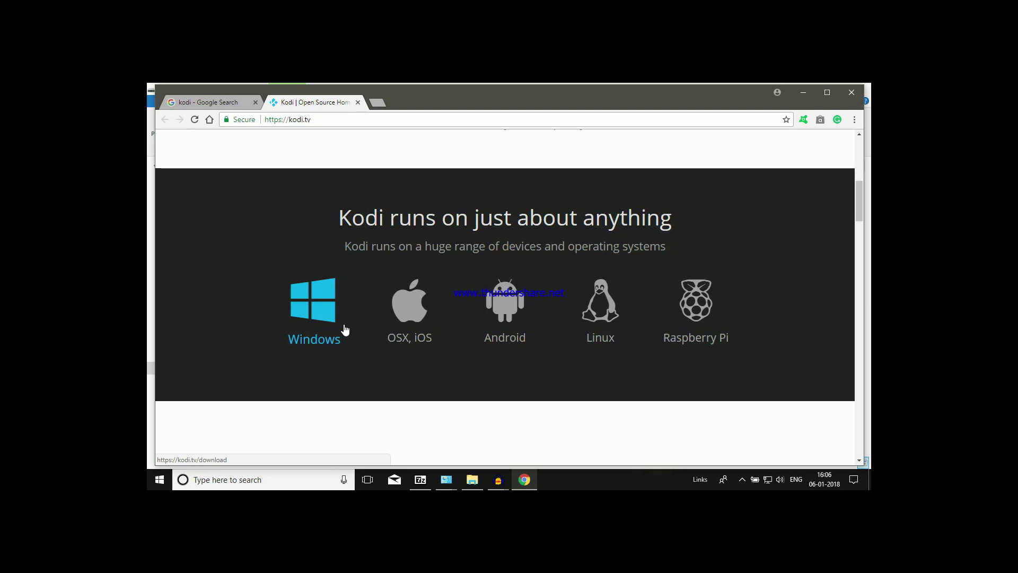
{"action": "scroll", "coordinate": [371, 329], "scroll_direction": "down", "scroll_amount": 2}
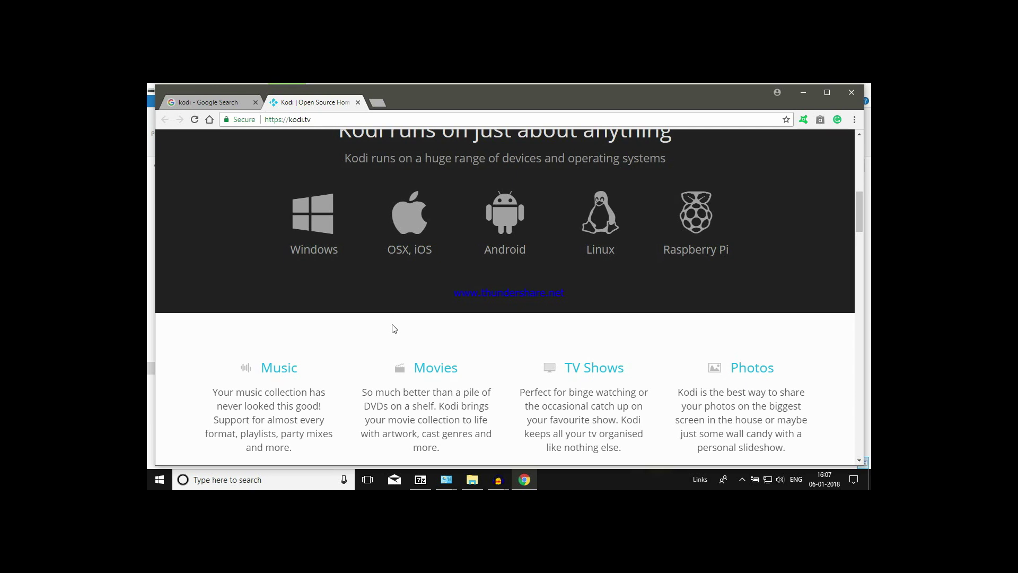
{"action": "scroll", "coordinate": [394, 329], "scroll_direction": "down", "scroll_amount": 1}
{"action": "scroll", "coordinate": [382, 323], "scroll_direction": "up", "scroll_amount": 1}
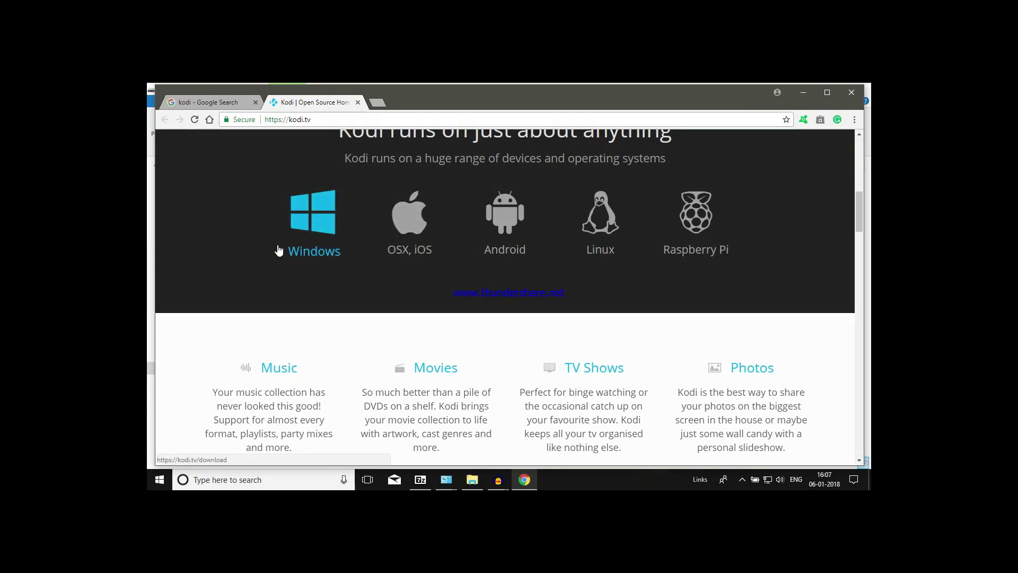
{"action": "left_click", "coordinate": [310, 244]}
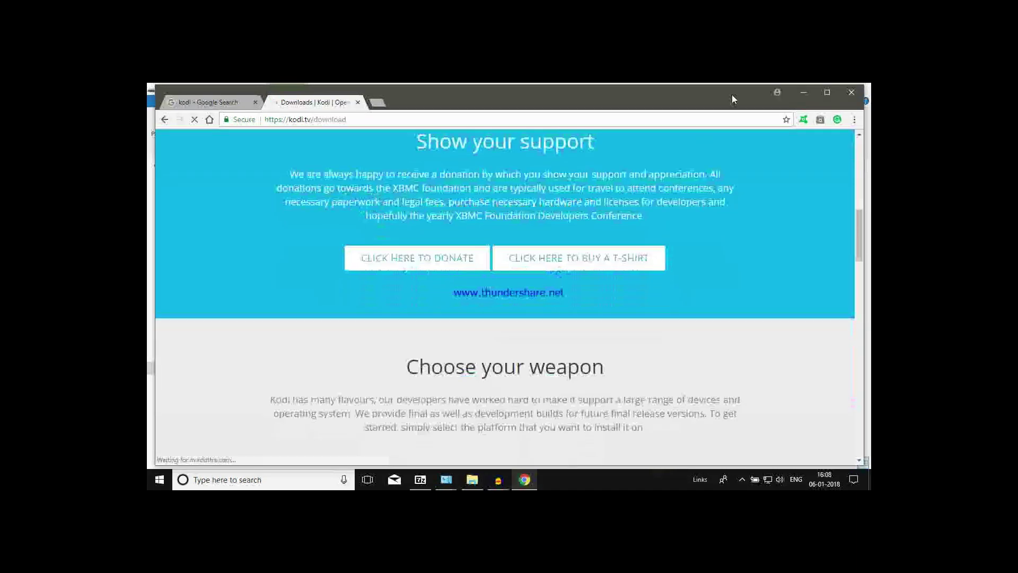
{"action": "left_click", "coordinate": [802, 93]}
- Launch the kodi-17.6-Krypton-x86.exe installer from the desktop
{"action": "left_click", "coordinate": [812, 89]}
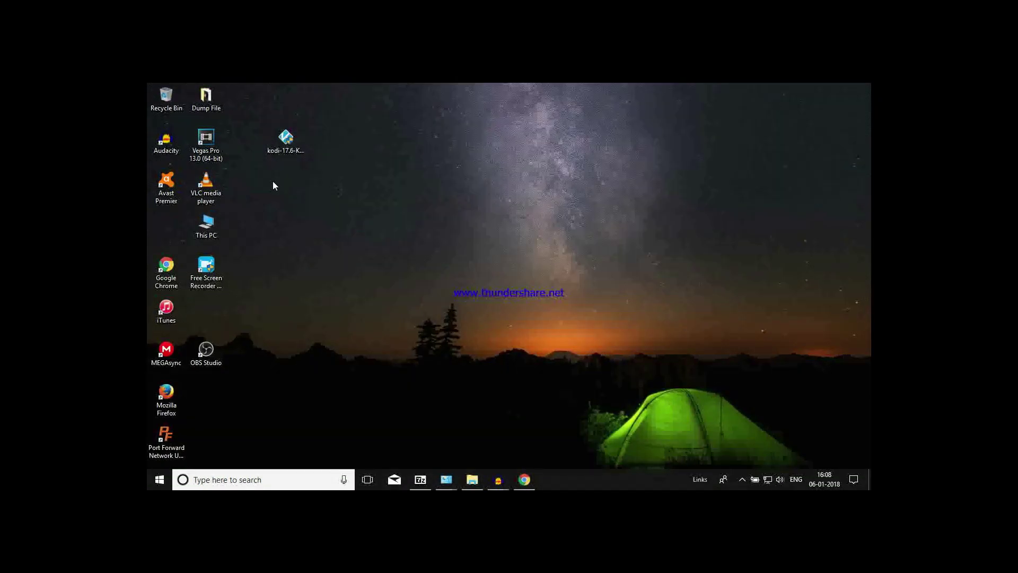
{"action": "left_click", "coordinate": [286, 140]}
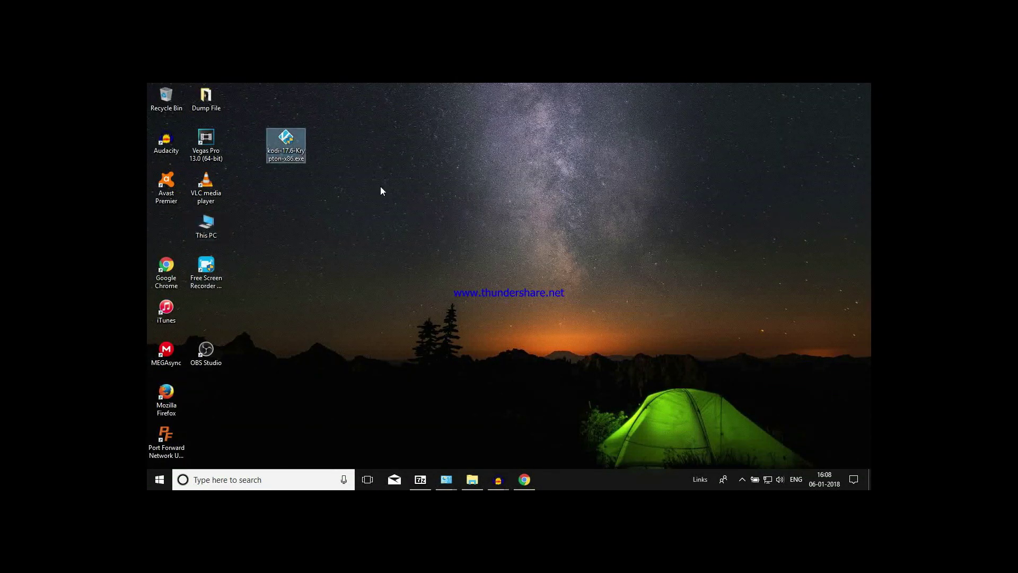
{"action": "double_click", "coordinate": [293, 144]}
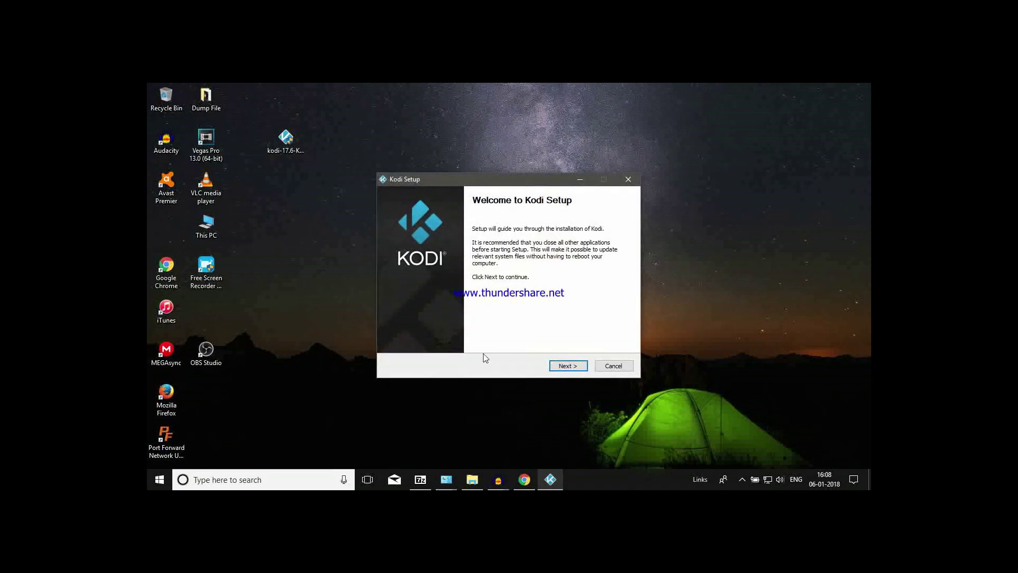
- Install Kodi 17.6 with default components and location, overwriting the old install, and launch it
{"action": "left_click", "coordinate": [558, 366]}
{"action": "left_click", "coordinate": [557, 368]}
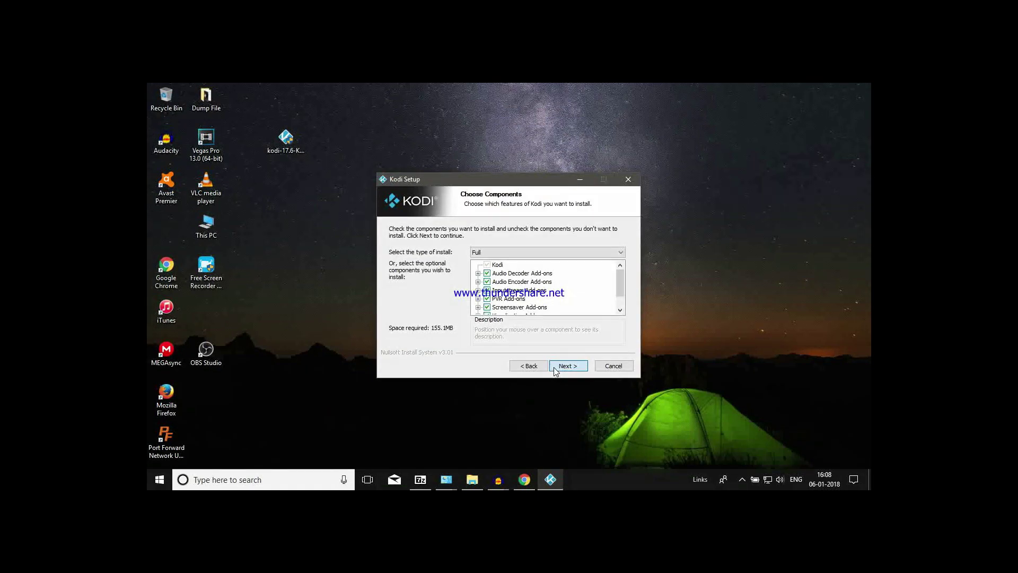
{"action": "left_click", "coordinate": [556, 367]}
{"action": "left_click", "coordinate": [560, 366]}
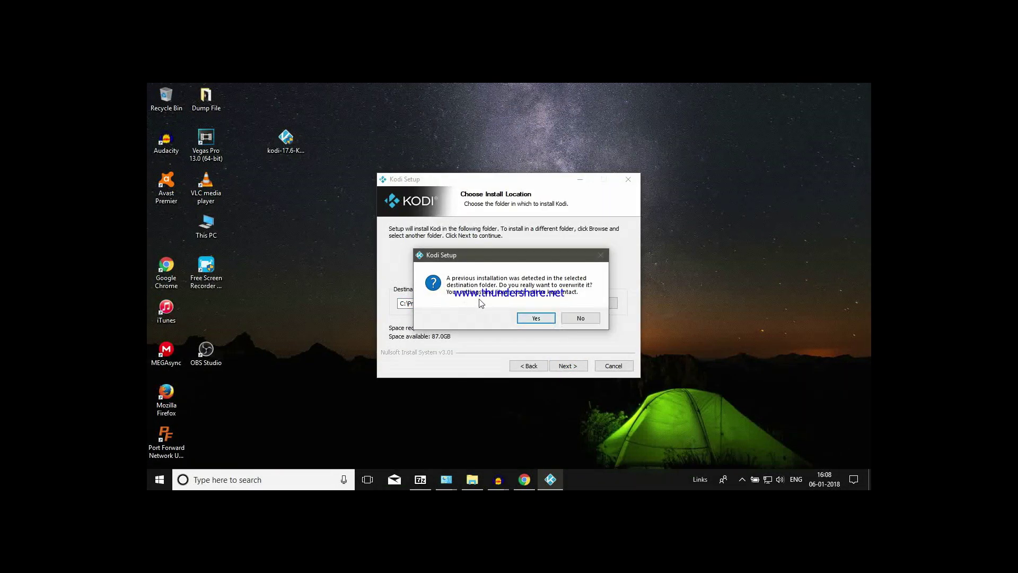
{"action": "left_click", "coordinate": [536, 318]}
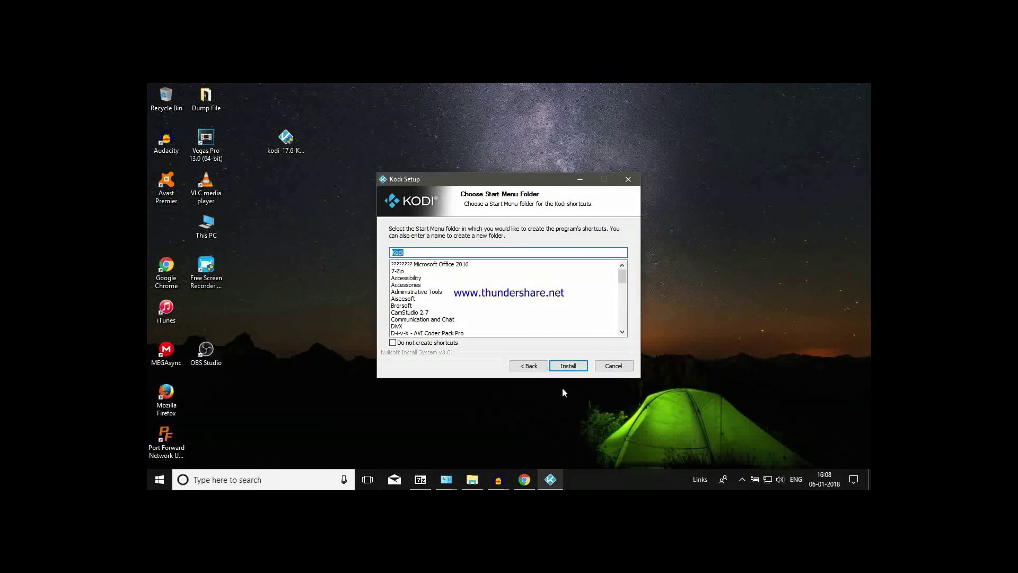
{"action": "left_click", "coordinate": [568, 365]}
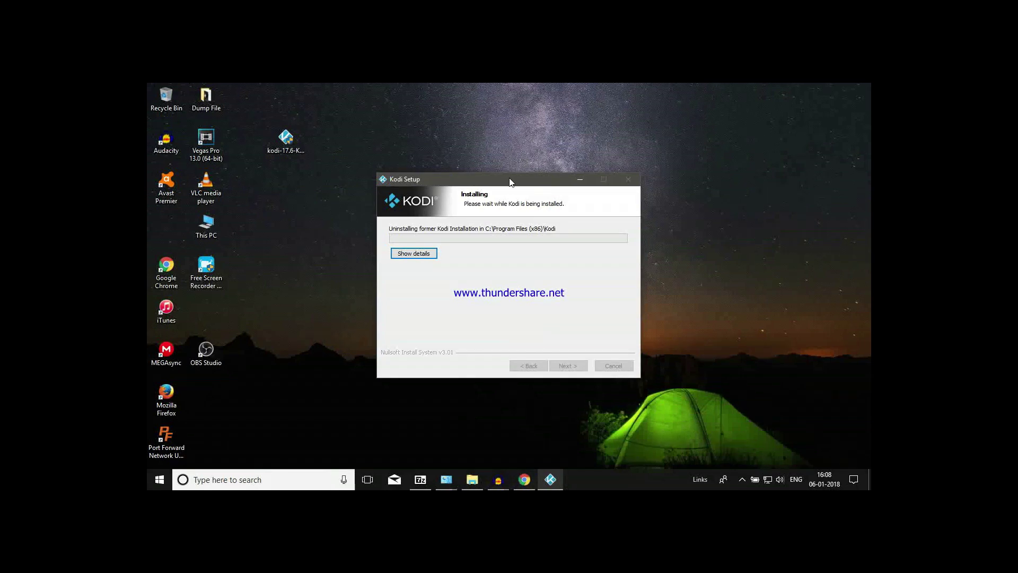
{"action": "left_click_drag", "start_coordinate": [510, 182], "coordinate": [536, 94]}
{"action": "left_click_drag", "start_coordinate": [336, 124], "coordinate": [270, 209]}
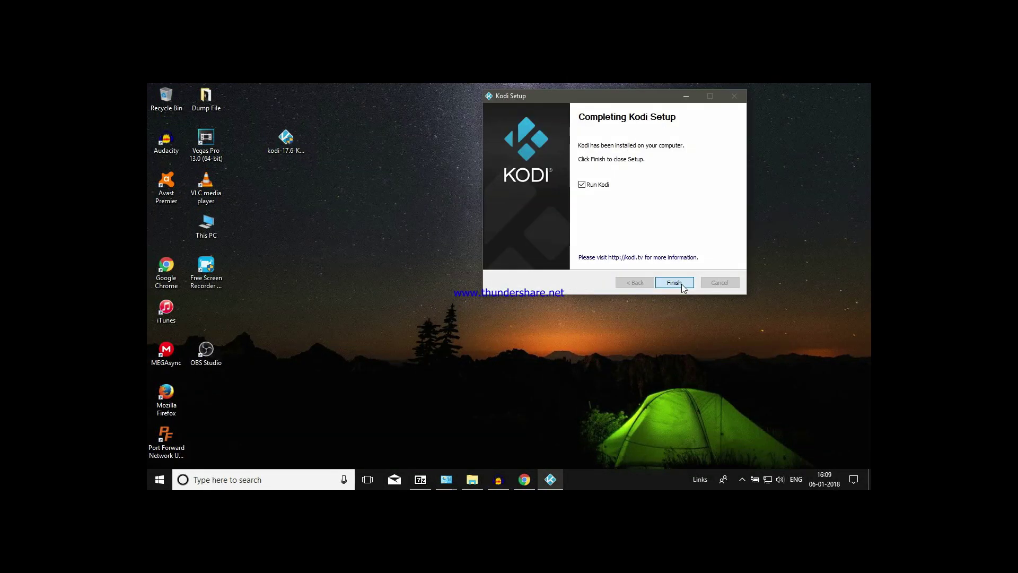
{"action": "left_click", "coordinate": [670, 289]}
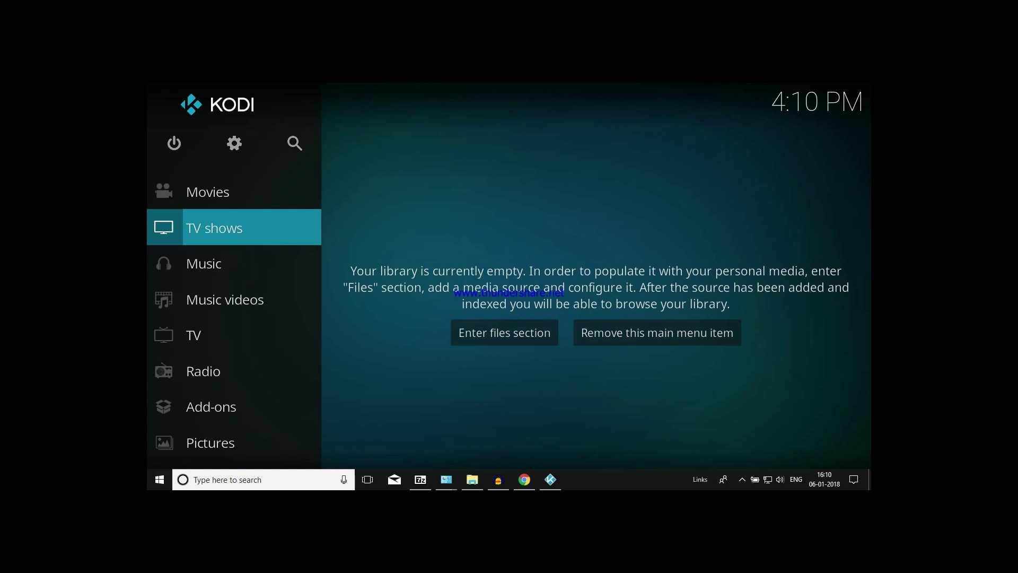
- Open Kodi's System settings and close them again
{"action": "scroll", "coordinate": [152, 352], "scroll_direction": "down", "scroll_amount": 5}
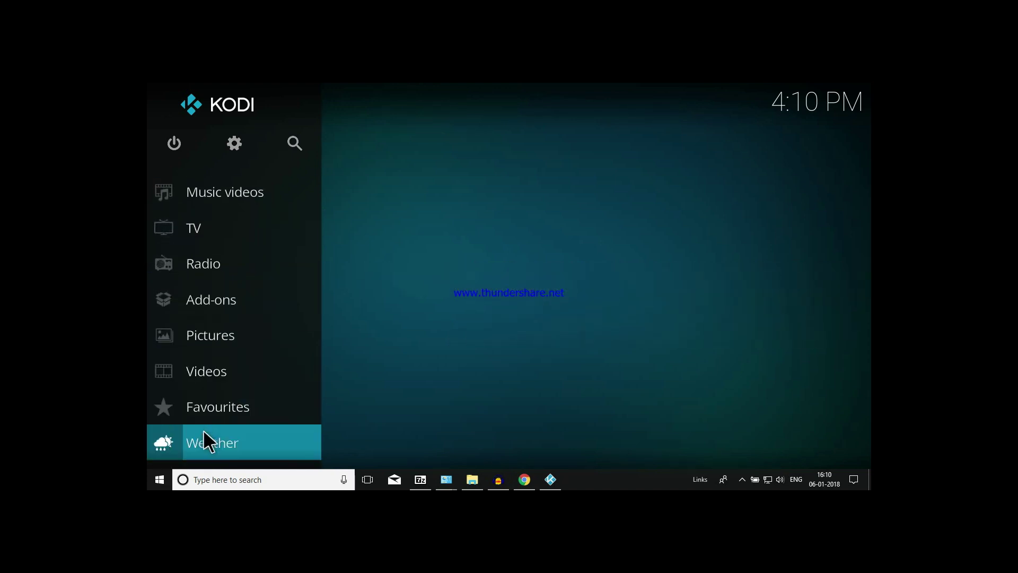
{"action": "left_click", "coordinate": [237, 142]}
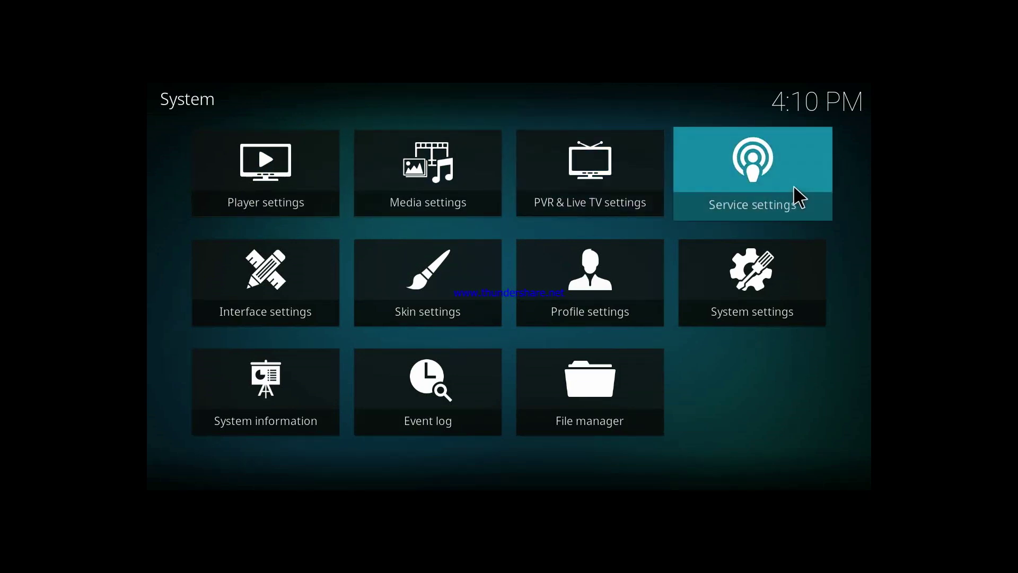
{"action": "key", "text": "Escape"}
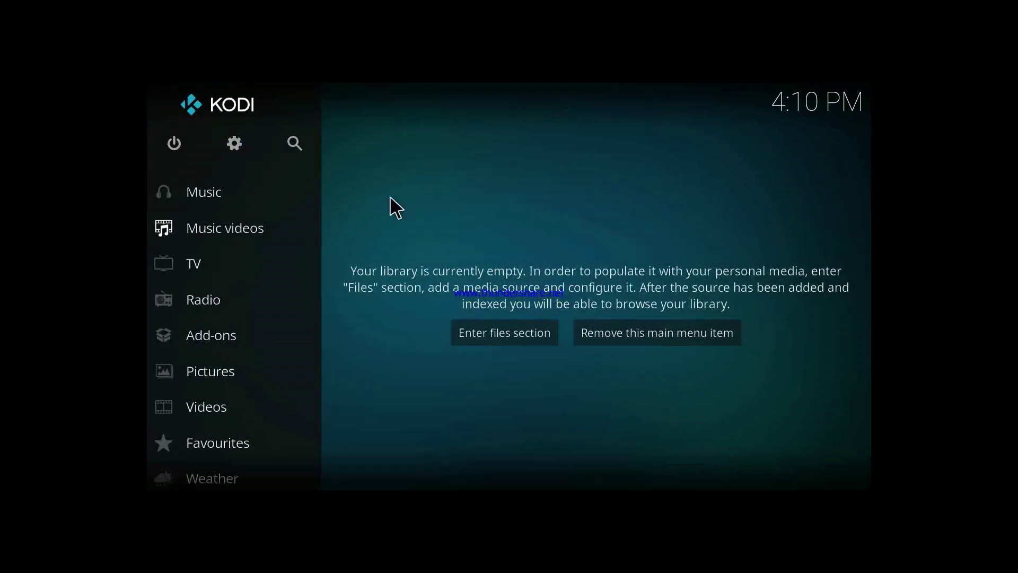
- Review the UPnP / DLNA options in Services settings, then back out to the home menu
{"action": "left_click", "coordinate": [238, 152]}
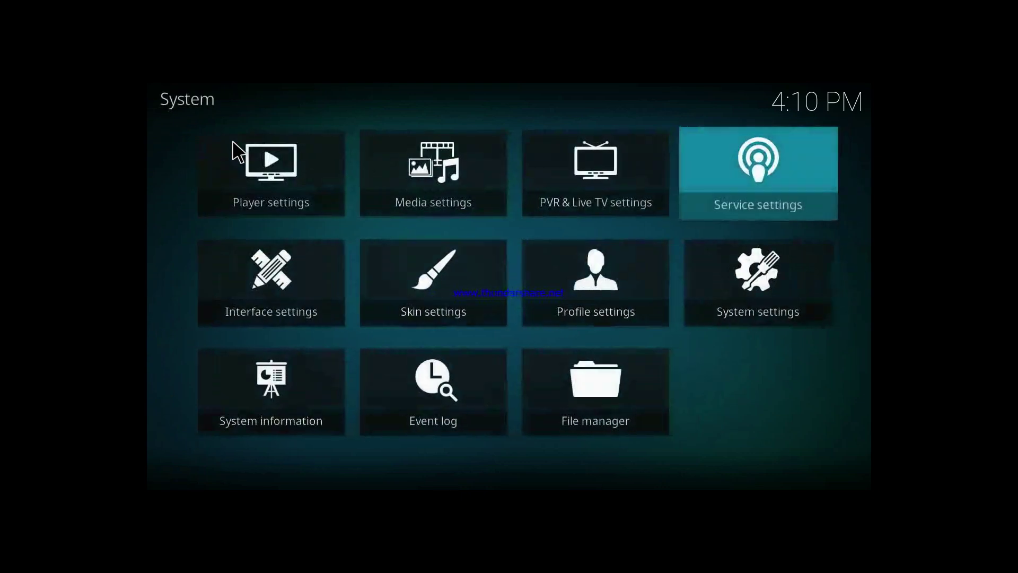
{"action": "left_click", "coordinate": [748, 158]}
{"action": "left_click", "coordinate": [236, 220]}
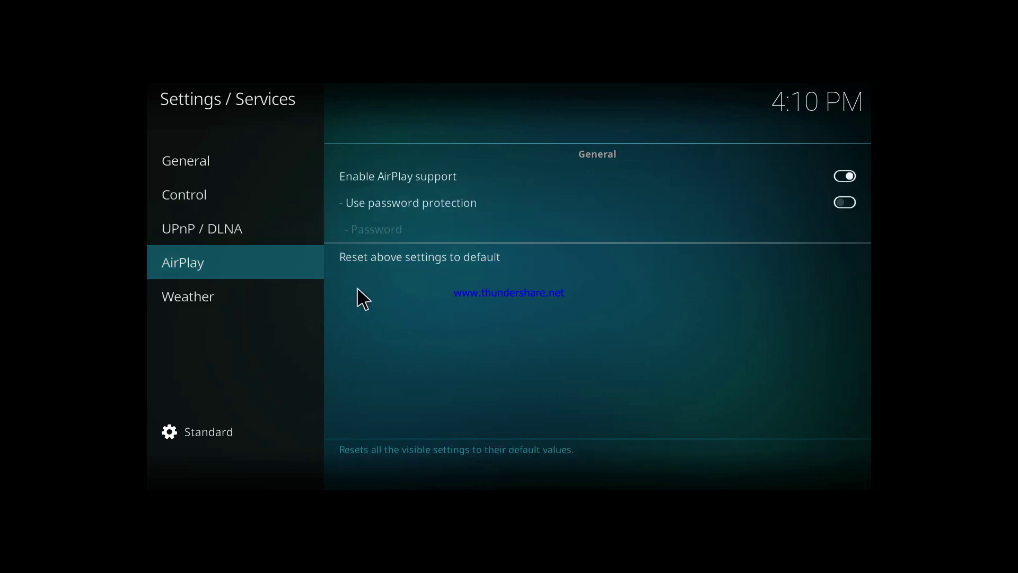
{"action": "key", "text": "Escape"}
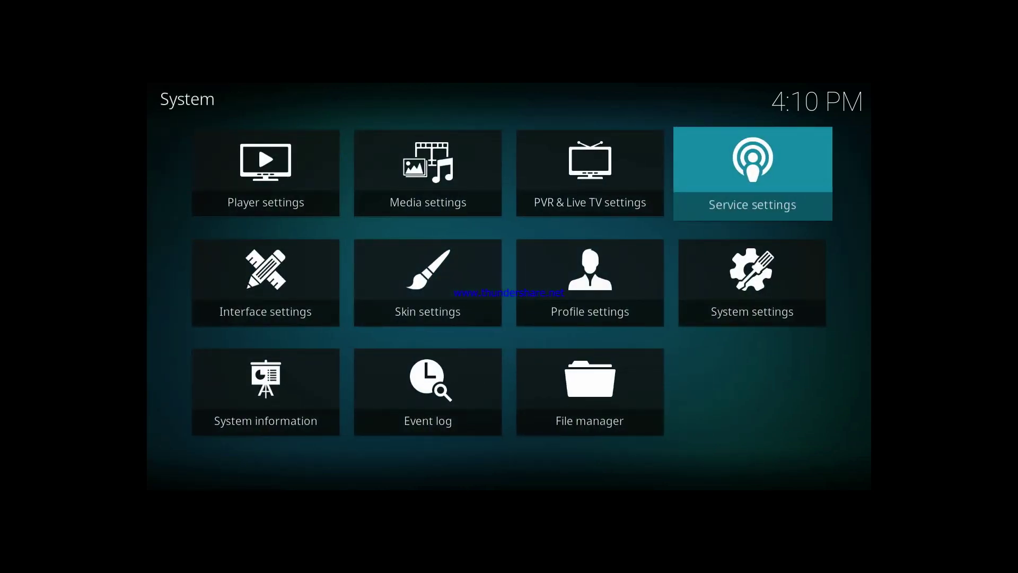
{"action": "key", "text": "Escape"}
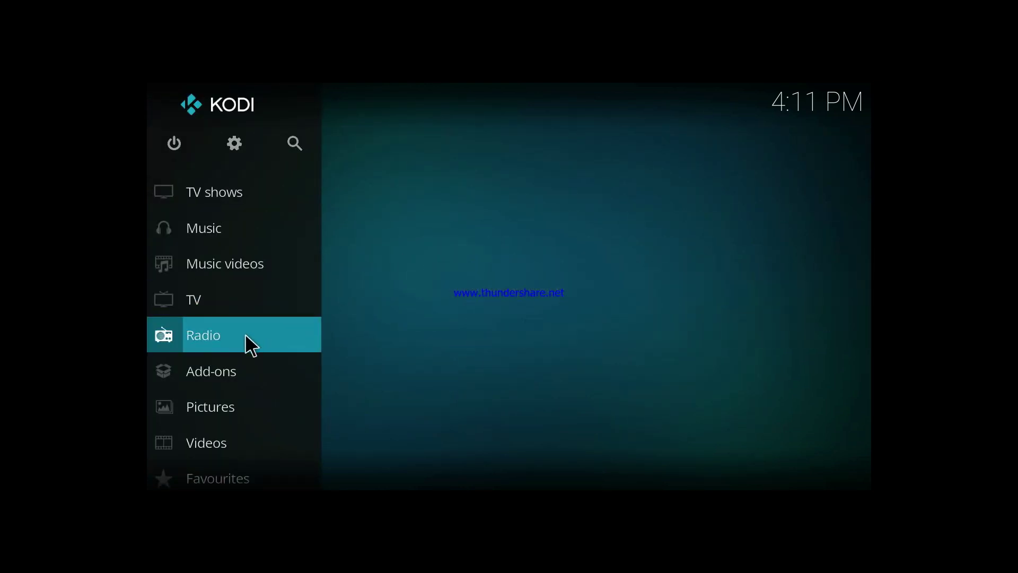
- Navigate Add-ons > Download to the Information providers category
{"action": "left_click", "coordinate": [250, 301]}
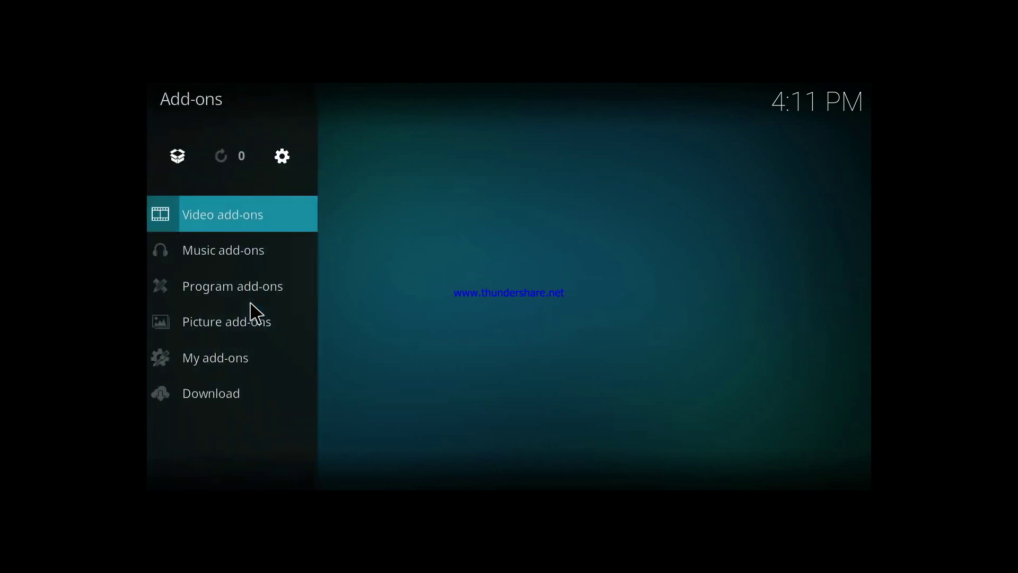
{"action": "key", "text": "Up"}
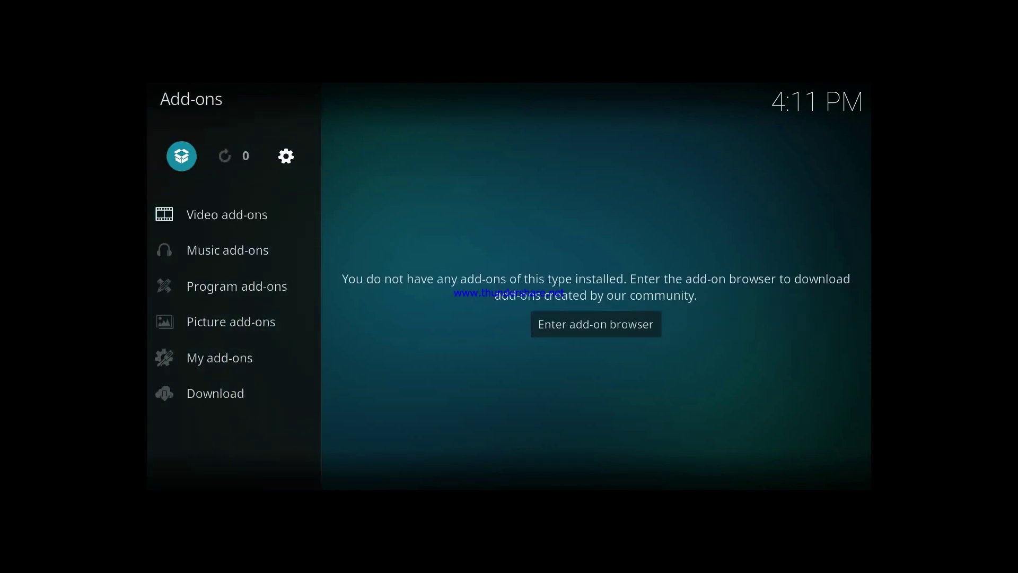
{"action": "key", "text": "Right"}
{"action": "key", "text": "Right"}
{"action": "key", "text": "Down"}
{"action": "key", "text": "Down"}
{"action": "key", "text": "Down"}
{"action": "key", "text": "Down"}
{"action": "key", "text": "Down"}
{"action": "key", "text": "Down"}
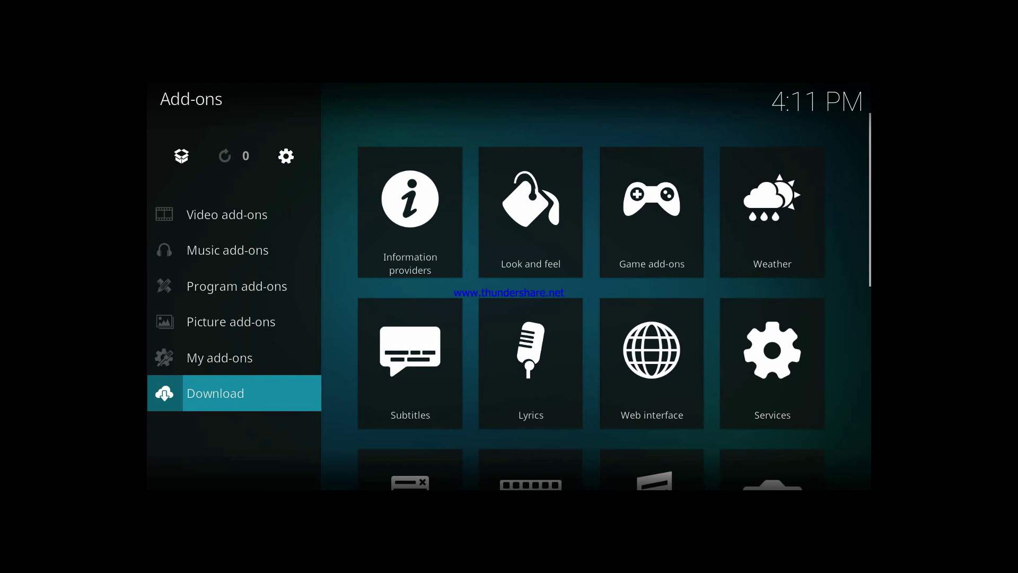
{"action": "key", "text": "Right"}
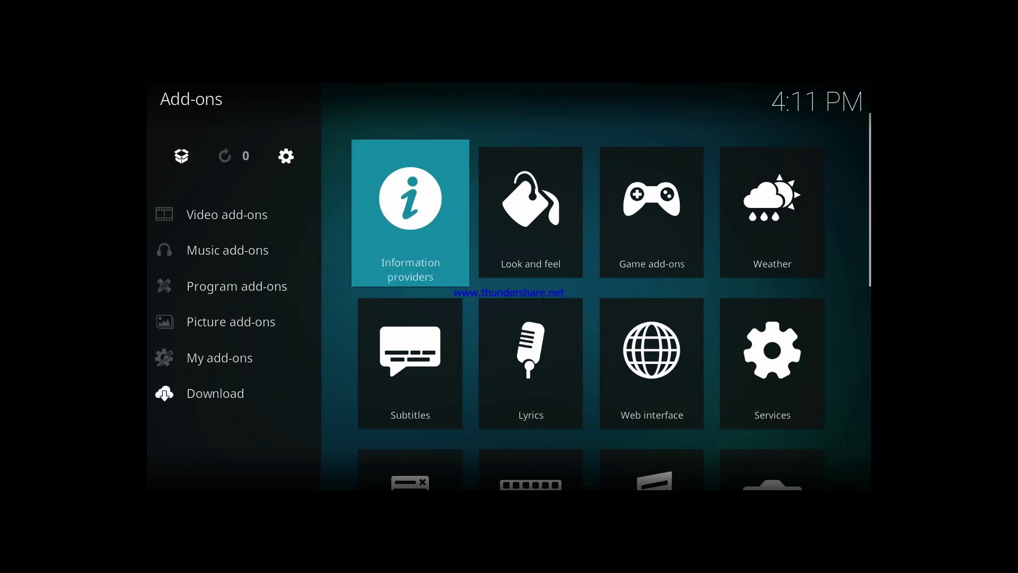
{"action": "key", "text": "Right"}
{"action": "key", "text": "Left"}
{"action": "key", "text": "Down"}
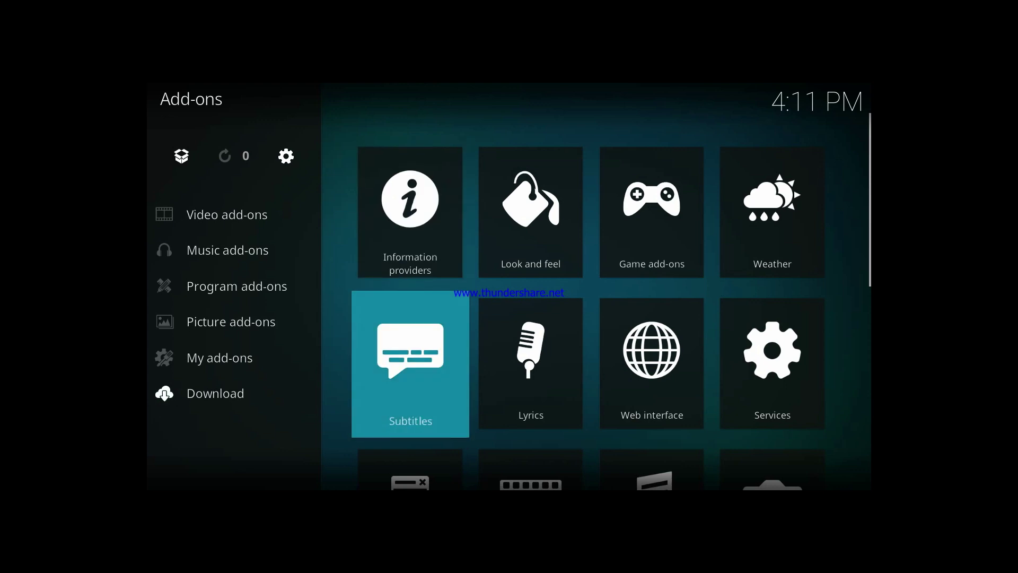
{"action": "key", "text": "Up"}
{"action": "key", "text": "Return"}
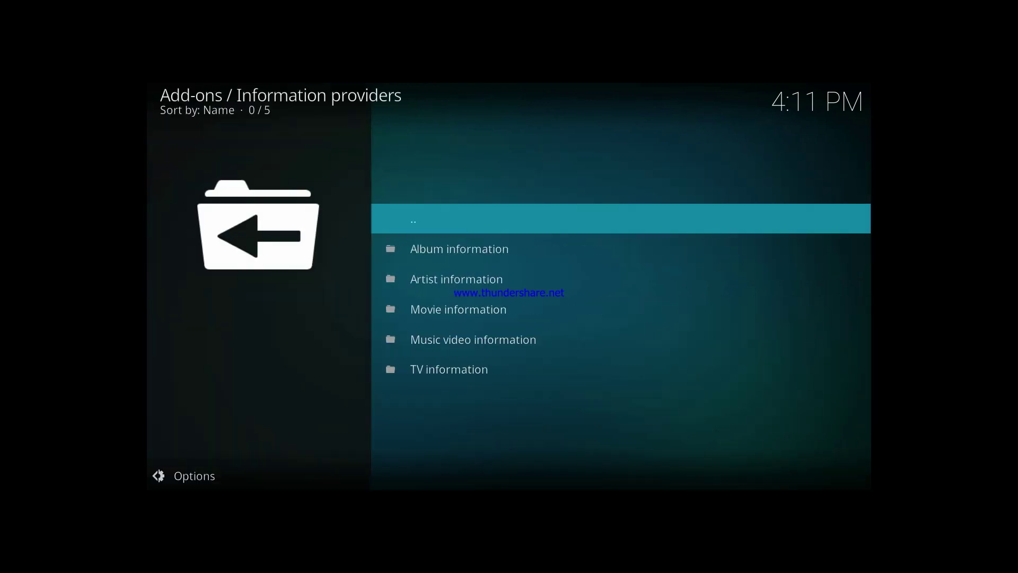
- Install the Universal Movie Scraper from the Movie information providers
{"action": "key", "text": "Up"}
{"action": "key", "text": "Up"}
{"action": "key", "text": "Up"}
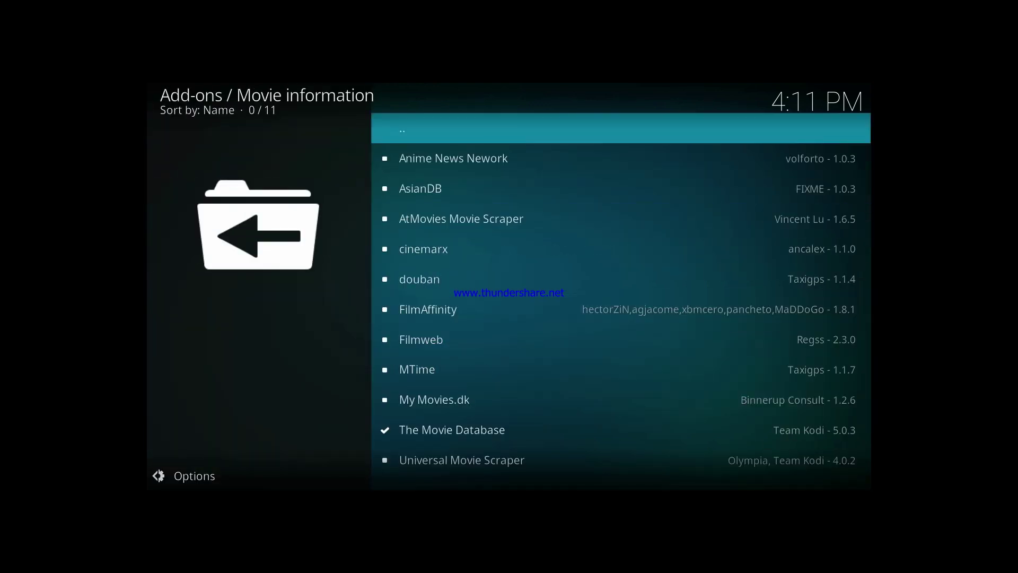
{"action": "key", "text": "Up"}
{"action": "key", "text": "Return"}
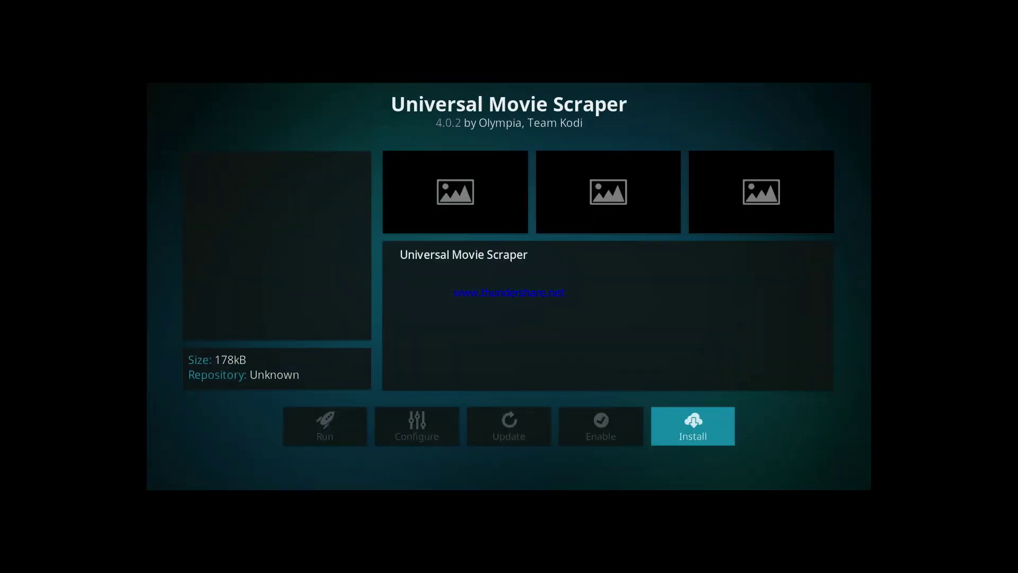
{"action": "key", "text": "Return"}
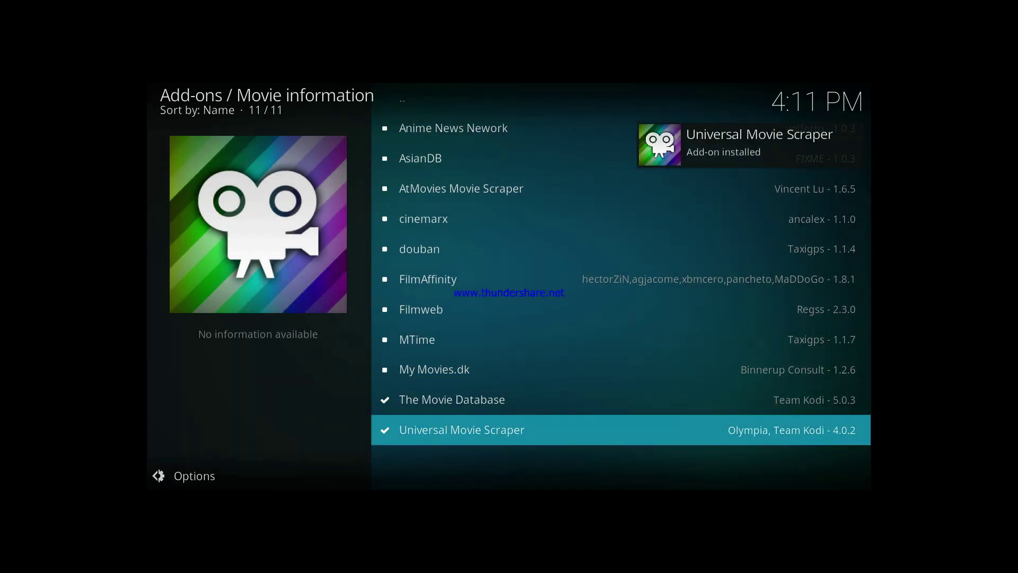
- Open the TV information scrapers list, then return to the home menu
{"action": "key", "text": "BackSpace"}
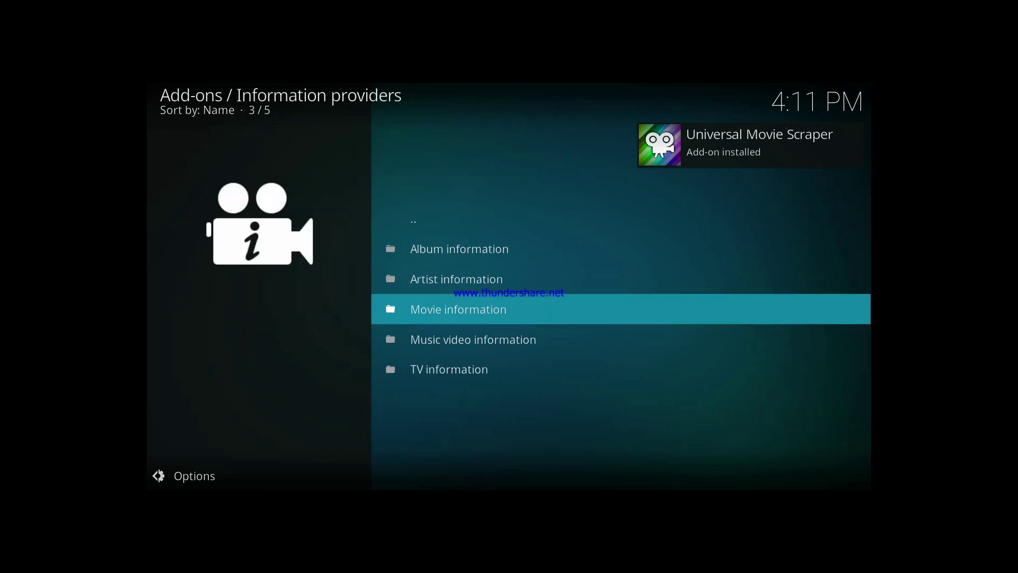
{"action": "key", "text": "Down"}
{"action": "key", "text": "Down"}
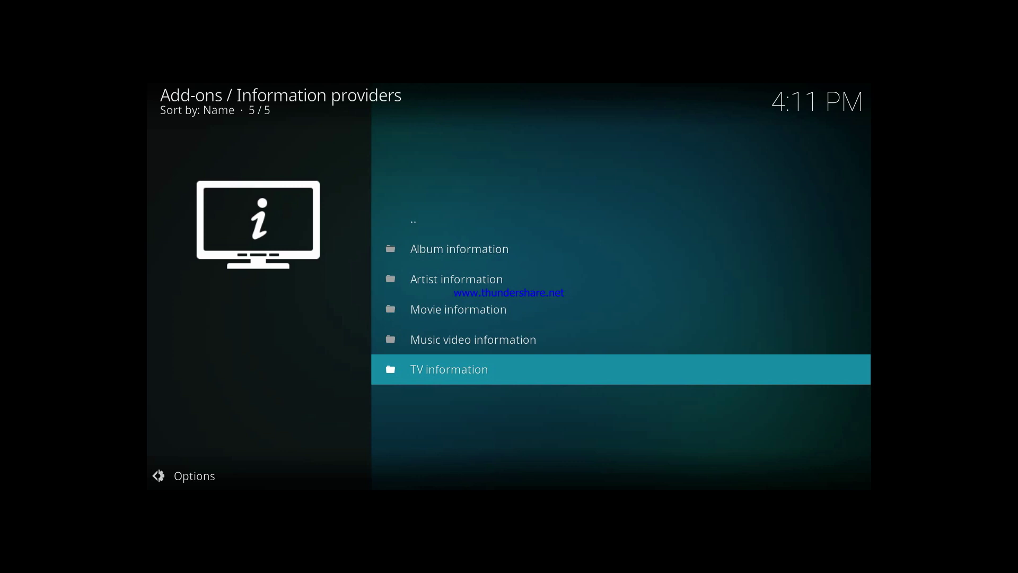
{"action": "key", "text": "Return"}
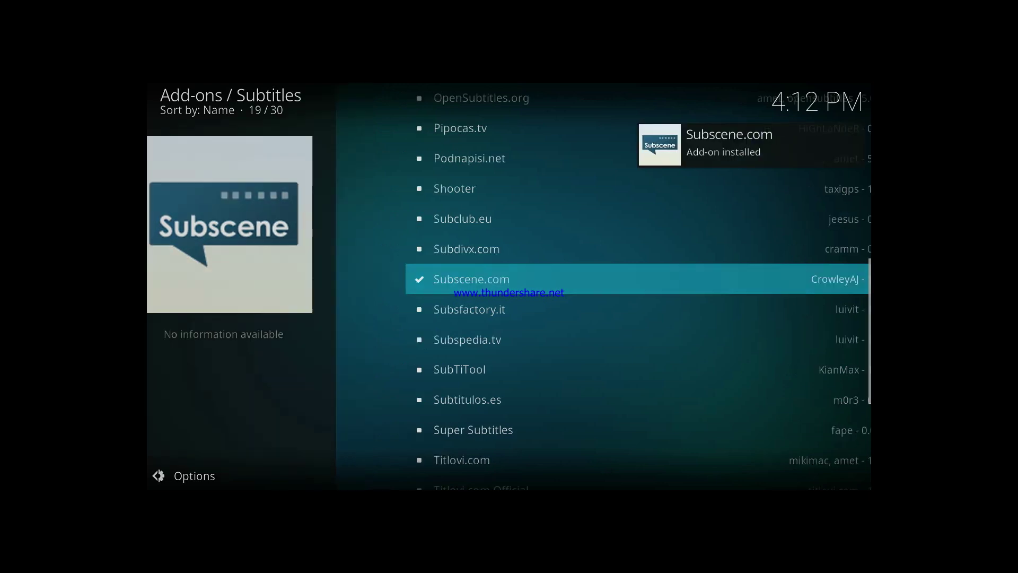
{"action": "key", "text": "BackSpace"}
{"action": "key", "text": "BackSpace"}
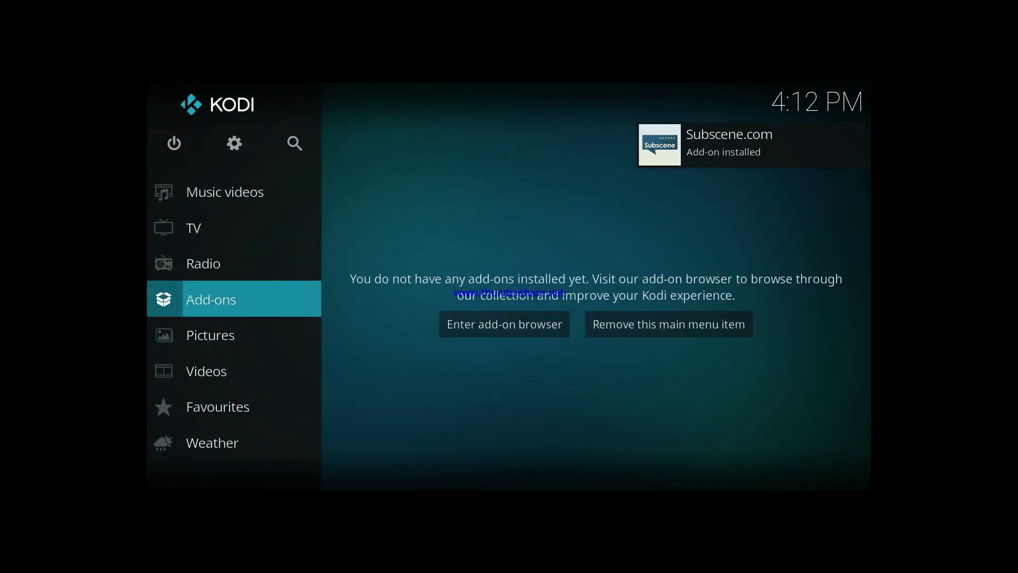
- From the Movies section's files, start adding a video source and browse for its folder
{"action": "key", "text": "Up"}
{"action": "key", "text": "Up"}
{"action": "key", "text": "Up"}
{"action": "key", "text": "Up"}
{"action": "key", "text": "Up"}
{"action": "key", "text": "Up"}
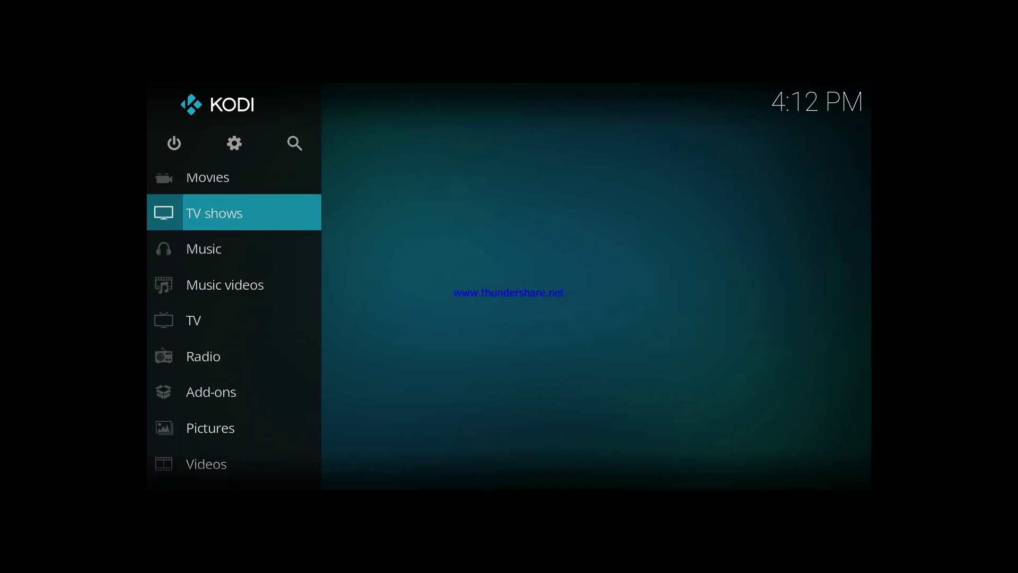
{"action": "key", "text": "Return"}
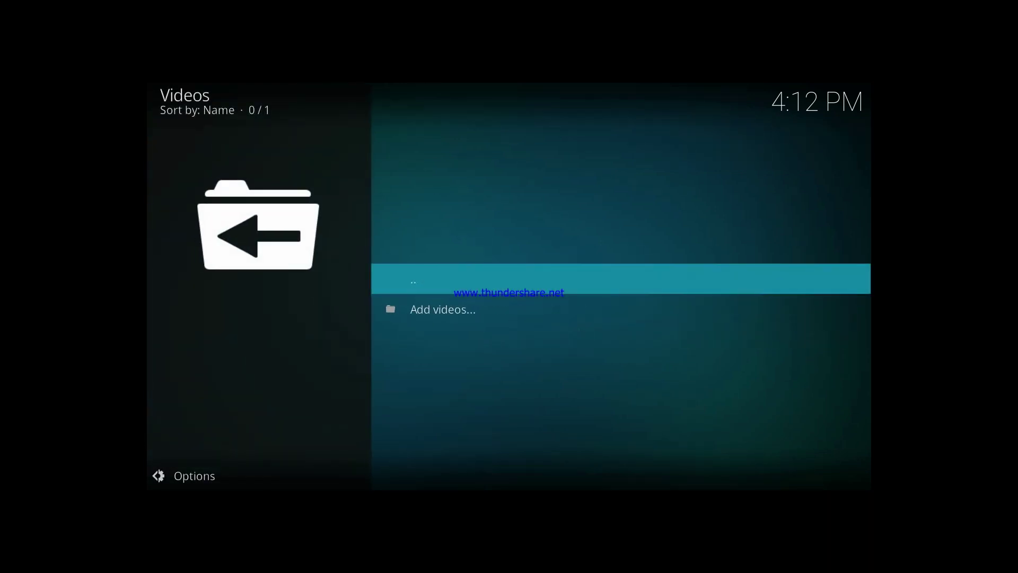
{"action": "key", "text": "Return"}
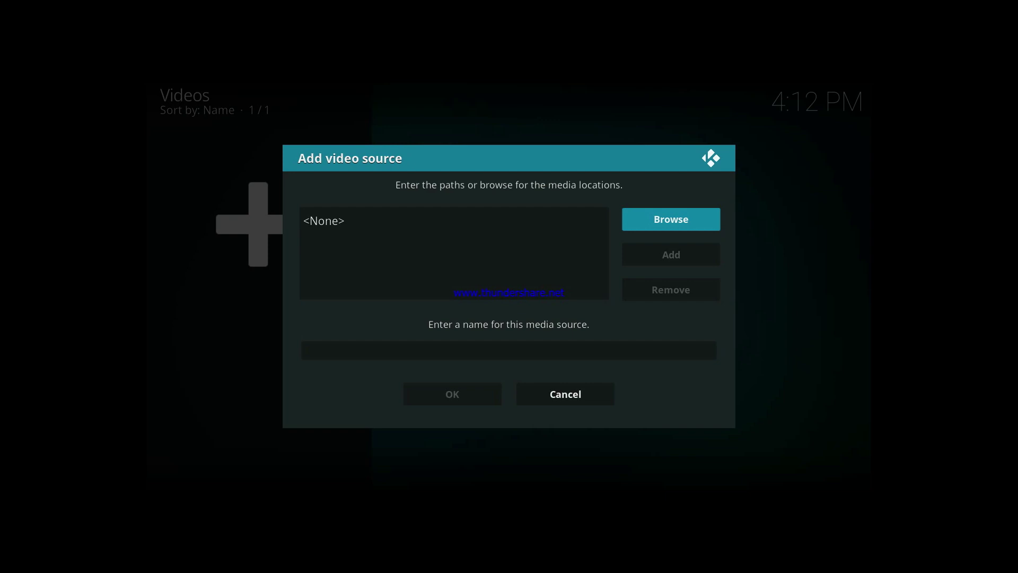
{"action": "key", "text": "Return"}
- Pick D:\Movies as the path and confirm the source named Movies
{"action": "key", "text": "Return"}
{"action": "key", "text": "Down"}
{"action": "key", "text": "Down"}
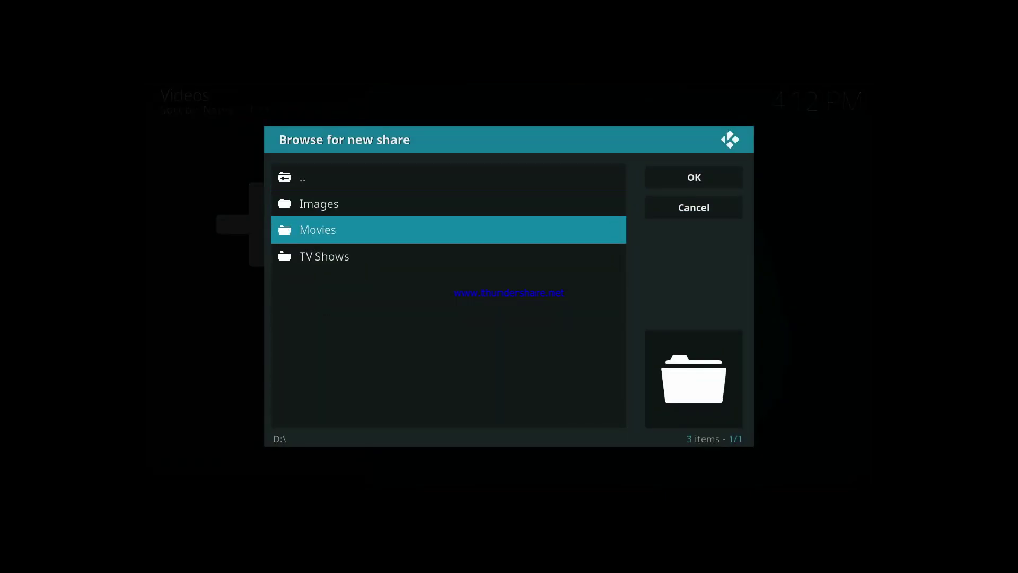
{"action": "key", "text": "Down"}
{"action": "key", "text": "Up"}
{"action": "key", "text": "Return"}
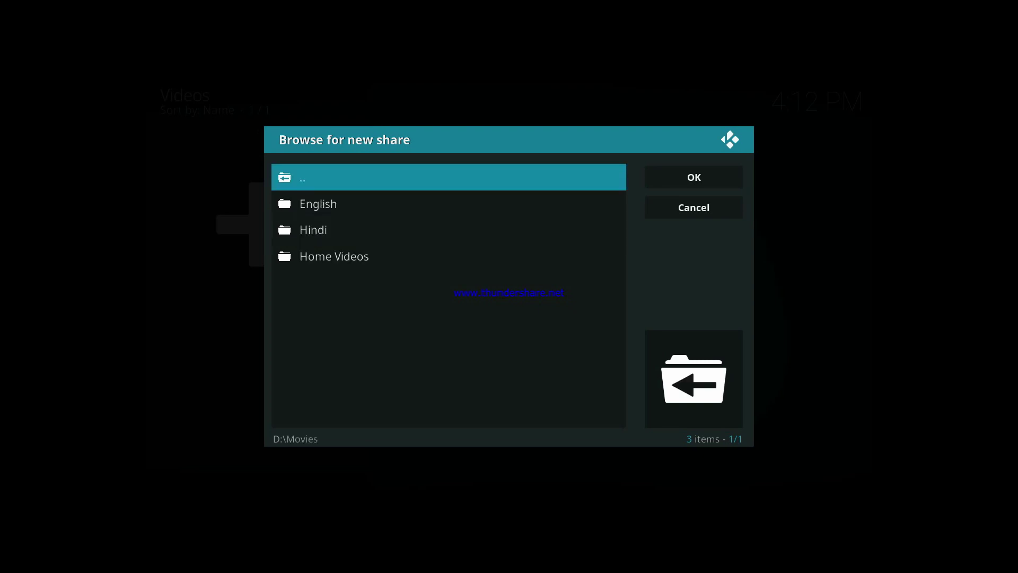
{"action": "key", "text": "Right"}
{"action": "key", "text": "Return"}
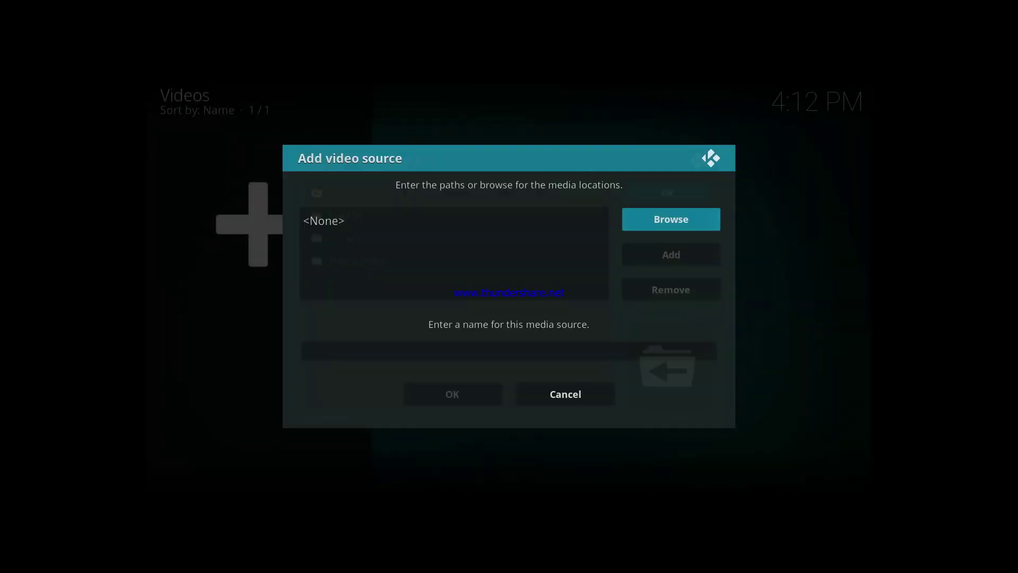
{"action": "key", "text": "Down"}
{"action": "key", "text": "Down"}
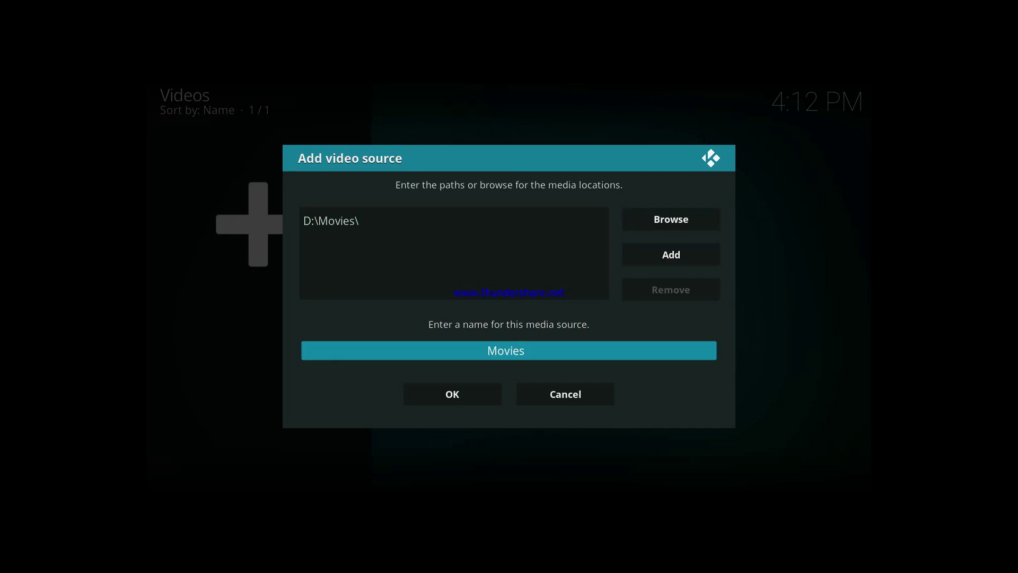
{"action": "key", "text": "Down"}
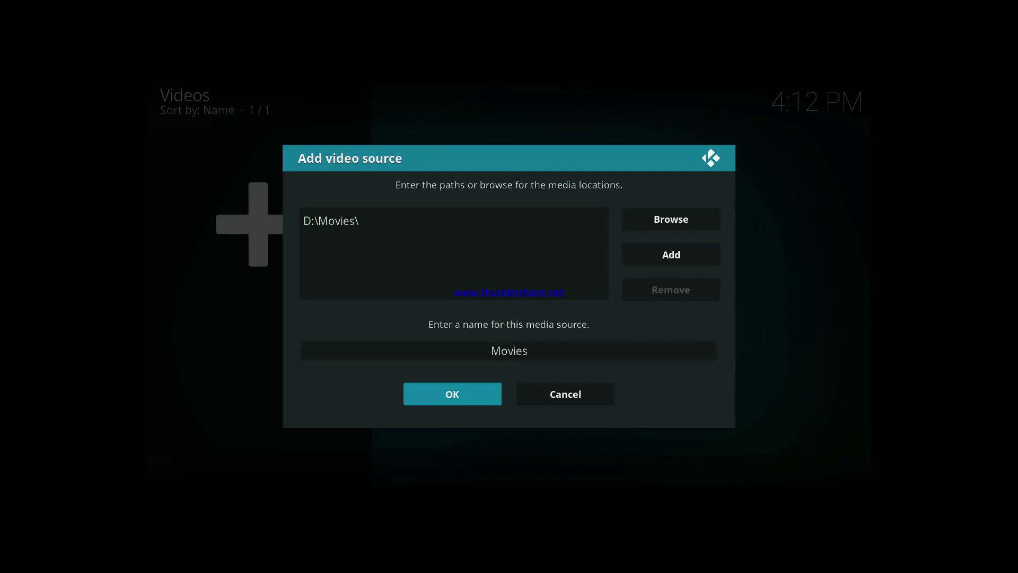
{"action": "key", "text": "Return"}
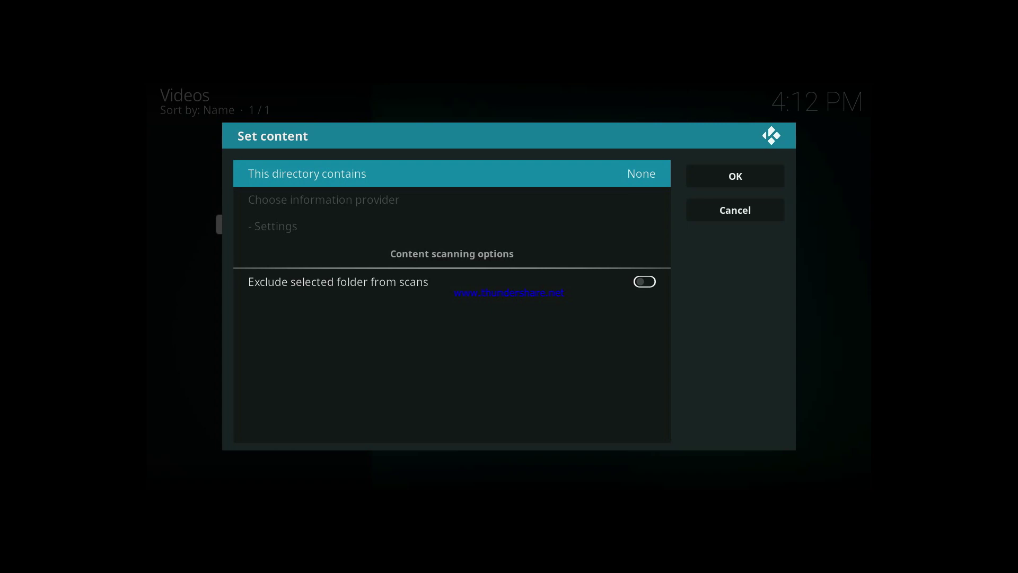
- Set the folder's content type to Movies
{"action": "key", "text": "Return"}
{"action": "key", "text": "Down"}
{"action": "key", "text": "Up"}
{"action": "key", "text": "Up"}
{"action": "key", "text": "Up"}
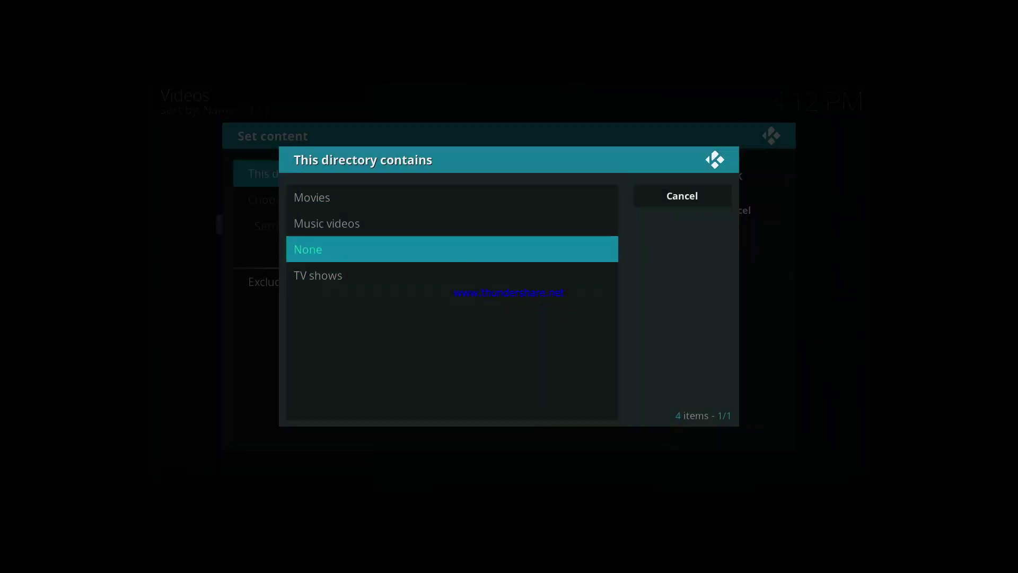
{"action": "key", "text": "Return"}
{"action": "key", "text": "Right"}
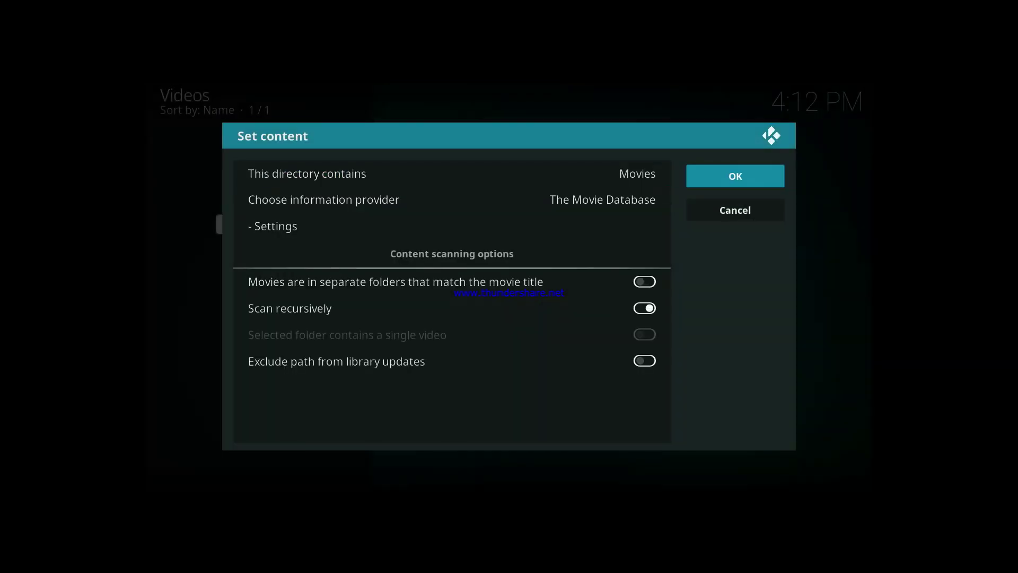
{"action": "key", "text": "Down"}
{"action": "key", "text": "Left"}
{"action": "key", "text": "Down"}
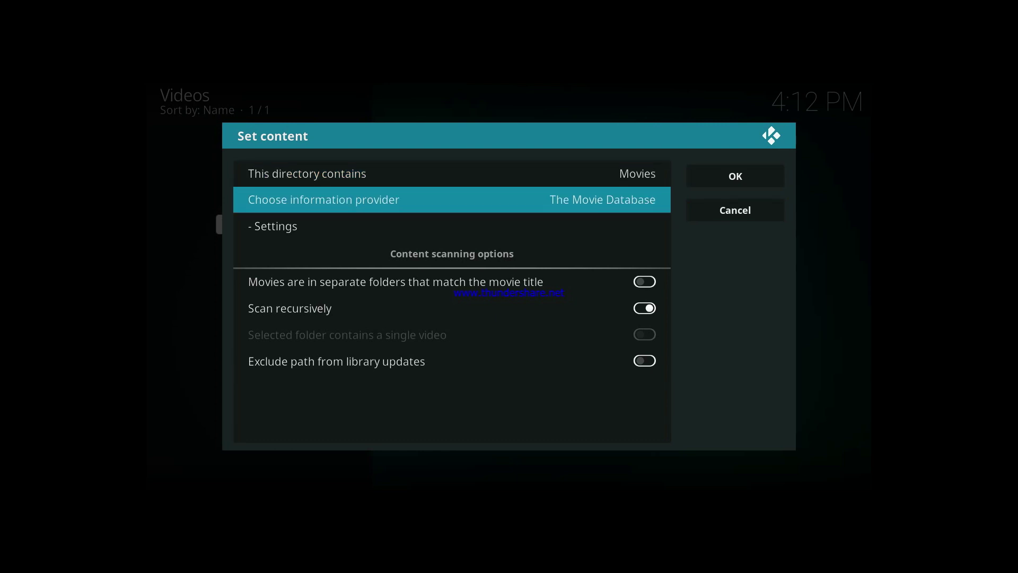
- Choose Universal Movie Scraper as the information provider and confirm refreshing all items
{"action": "key", "text": "Return"}
{"action": "key", "text": "Down"}
{"action": "key", "text": "Return"}
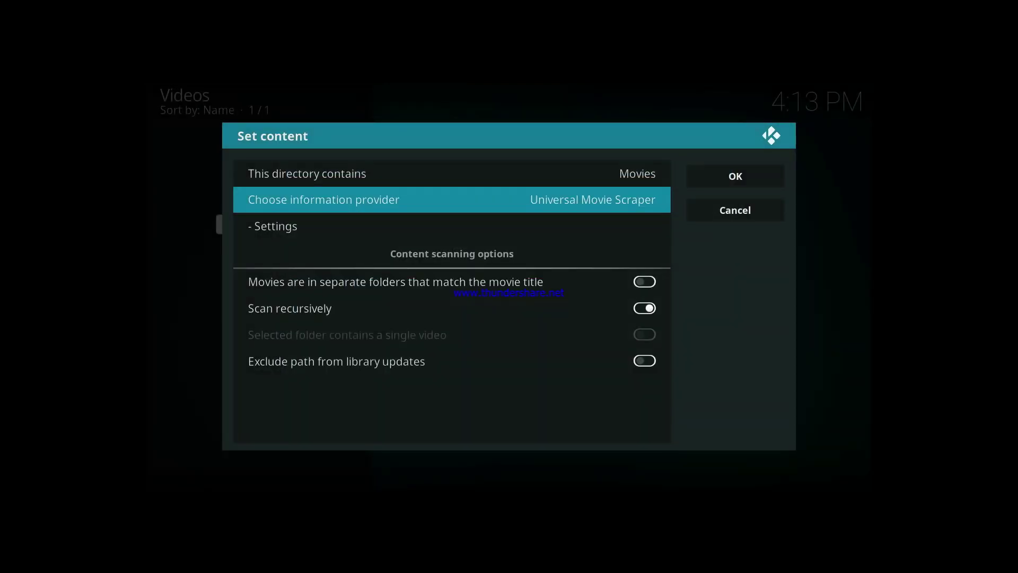
{"action": "key", "text": "Right"}
{"action": "key", "text": "Up"}
{"action": "key", "text": "Return"}
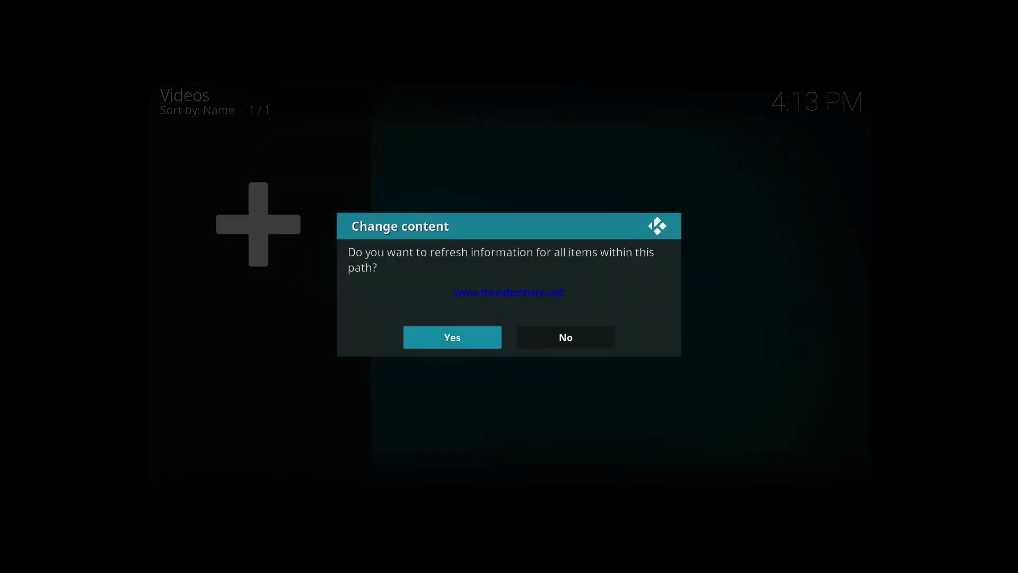
{"action": "key", "text": "Return"}
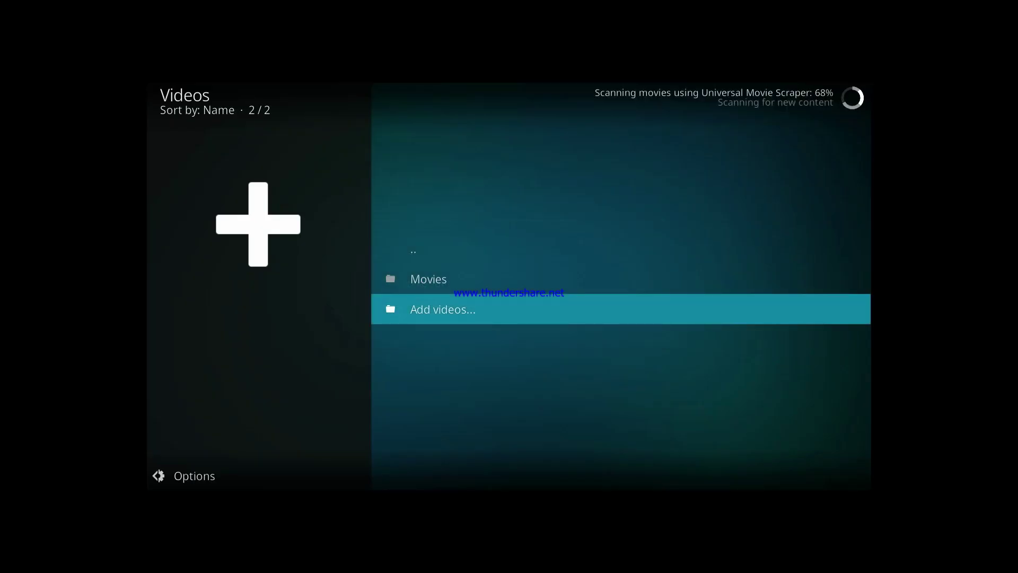
- From the home screen, enter the TV shows files section and start adding a new video source
{"action": "key", "text": "Escape"}
{"action": "key", "text": "Down"}
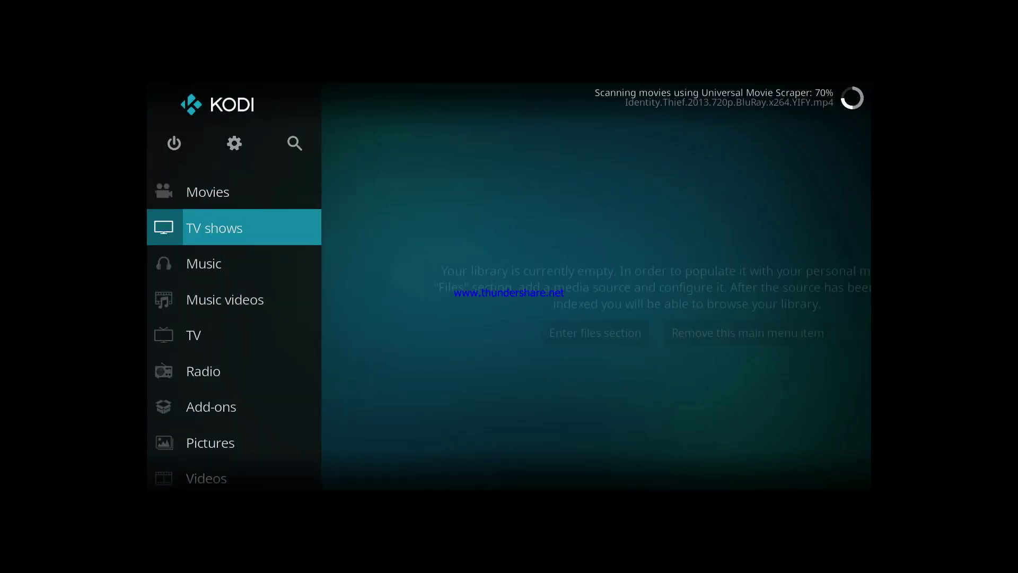
{"action": "key", "text": "Right"}
{"action": "key", "text": "Return"}
{"action": "key", "text": "Return"}
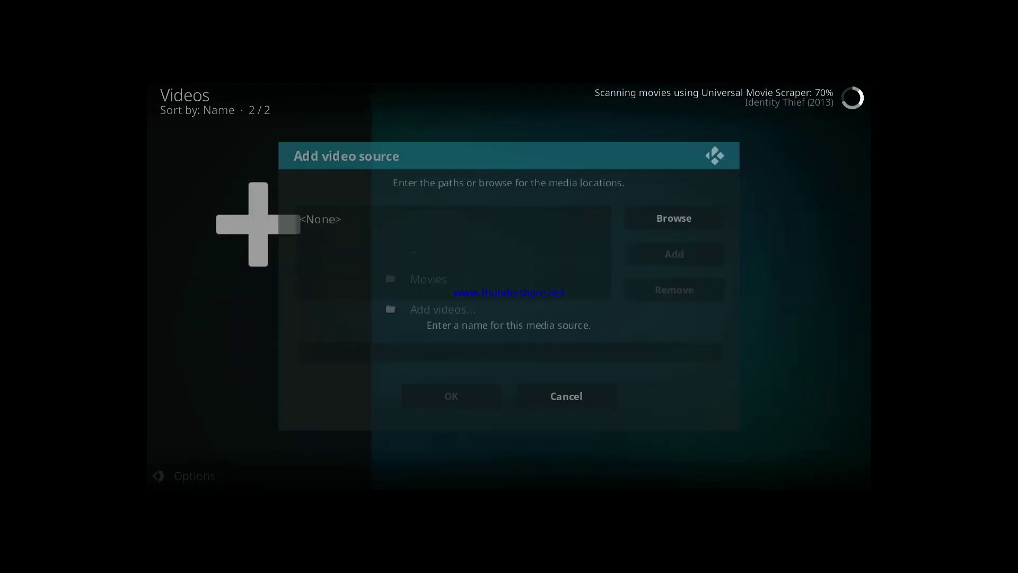
{"action": "key", "text": "Right"}
{"action": "key", "text": "backslash"}
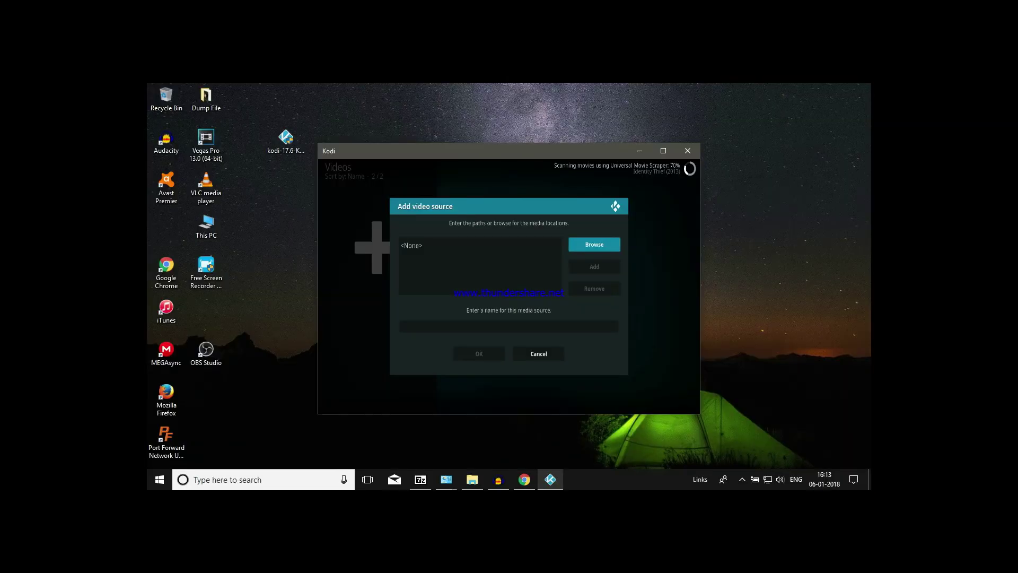
{"action": "left_click", "coordinate": [450, 325]}
{"action": "type", "text": "\\"}
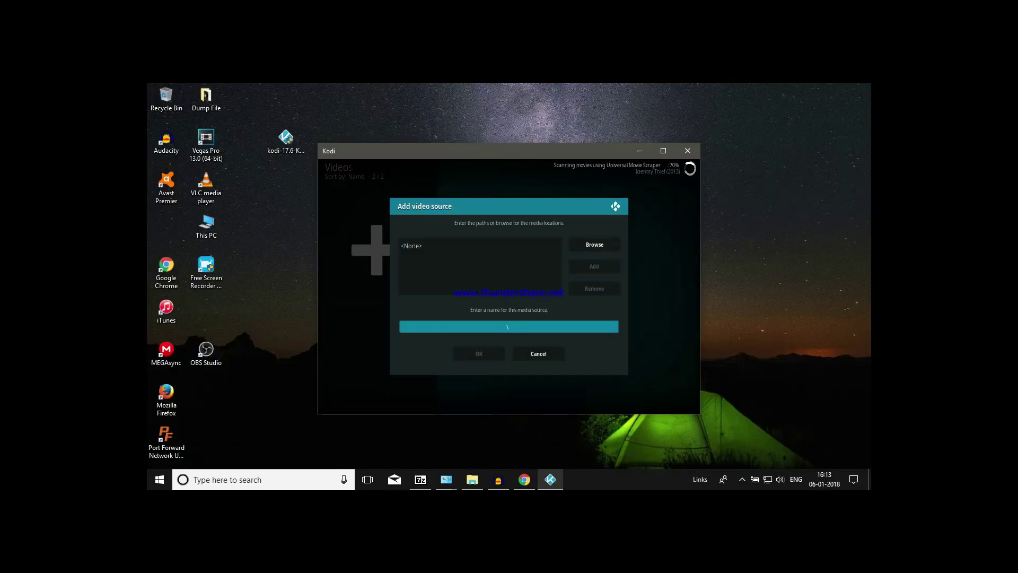
{"action": "key", "text": "Escape"}
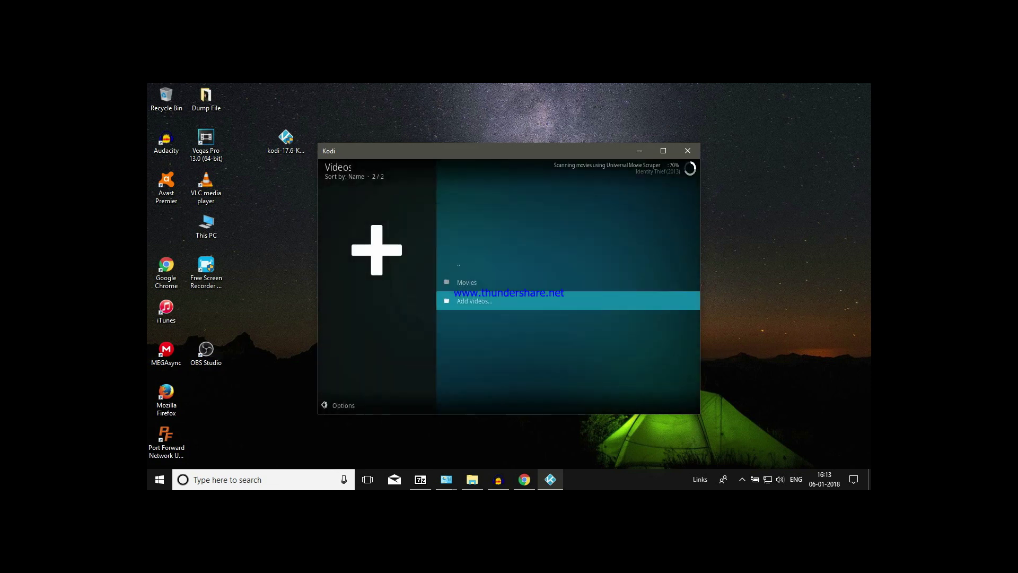
{"action": "key", "text": "backslash"}
{"action": "left_click", "coordinate": [448, 317]}
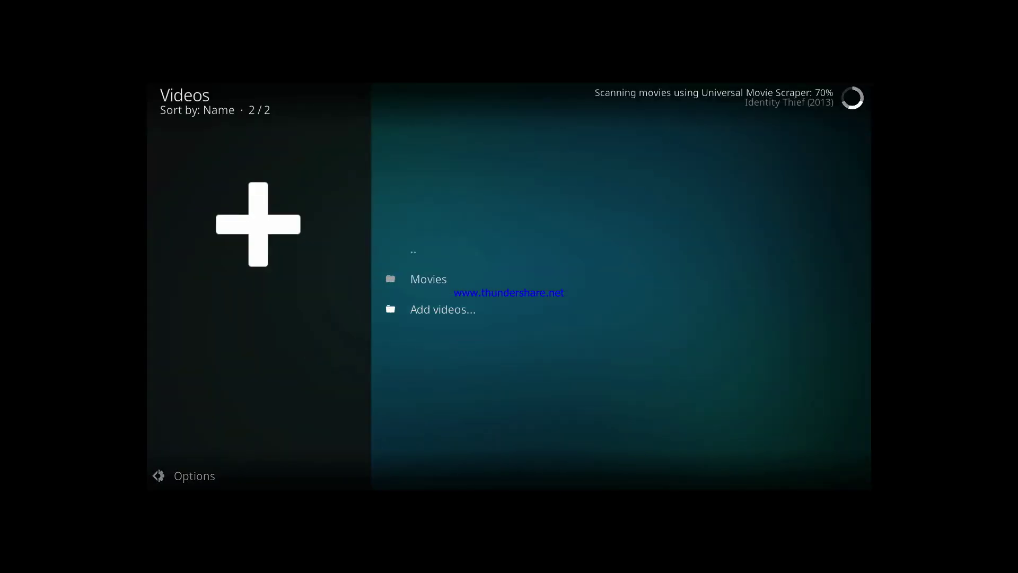
- Add D:\TV Shows as a video source named 'TV Shows', then open the Movies library
{"action": "key", "text": "Up"}
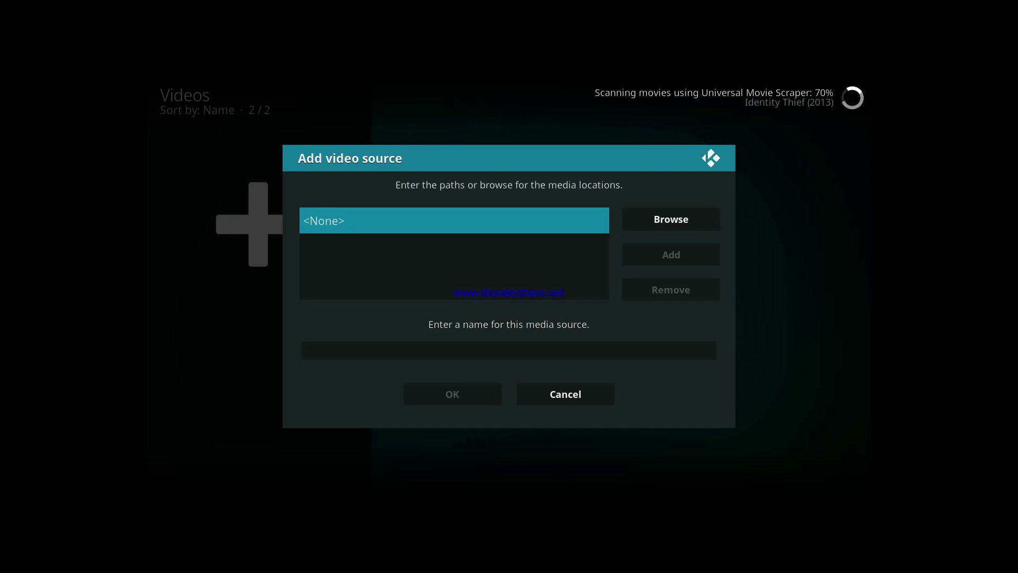
{"action": "key", "text": "Right"}
{"action": "key", "text": "Return"}
{"action": "key", "text": "Return"}
{"action": "key", "text": "Down"}
{"action": "key", "text": "Down"}
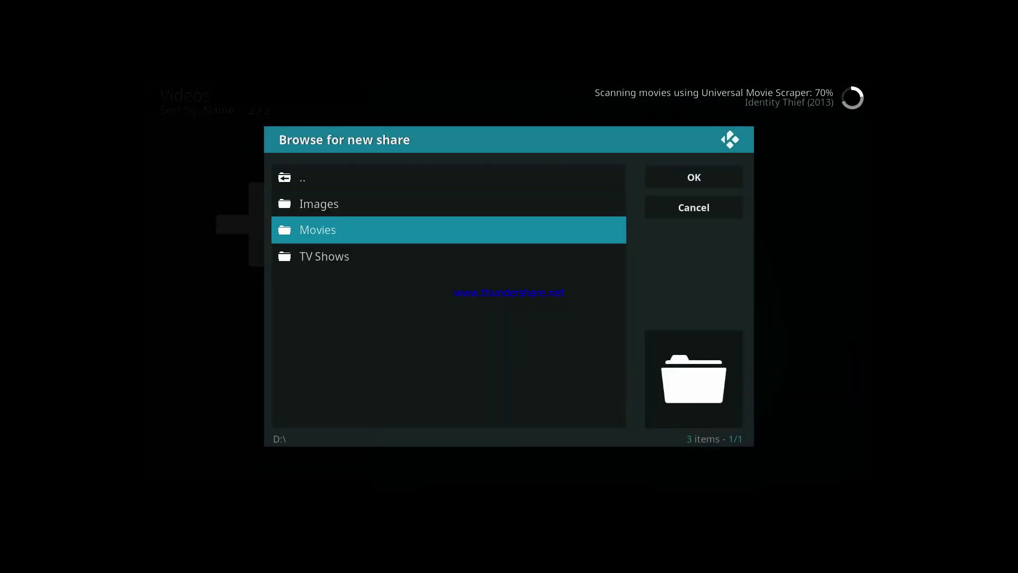
{"action": "key", "text": "Down"}
{"action": "key", "text": "Return"}
{"action": "key", "text": "Down"}
{"action": "key", "text": "Up"}
{"action": "key", "text": "Right"}
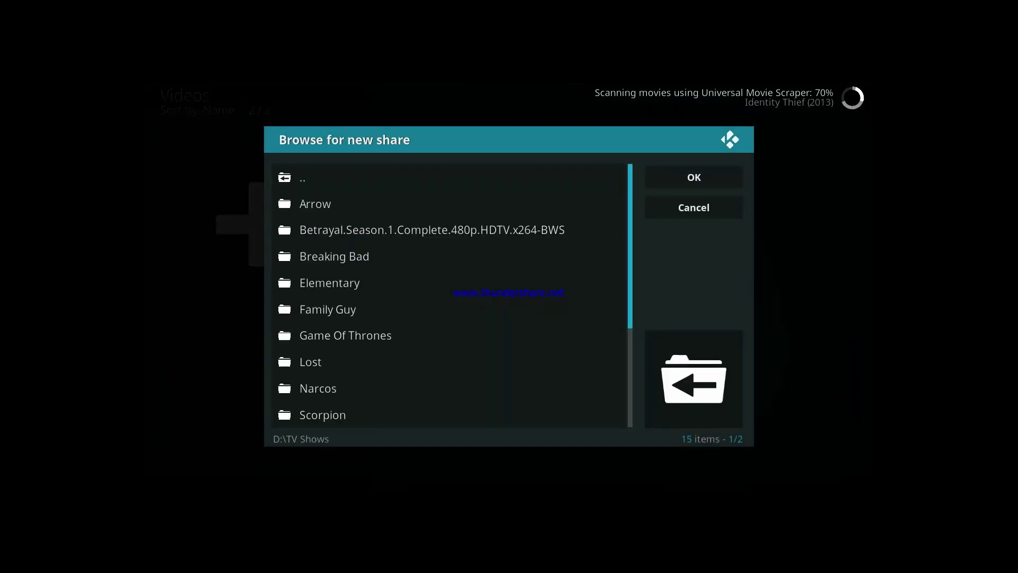
{"action": "key", "text": "Right"}
{"action": "key", "text": "Return"}
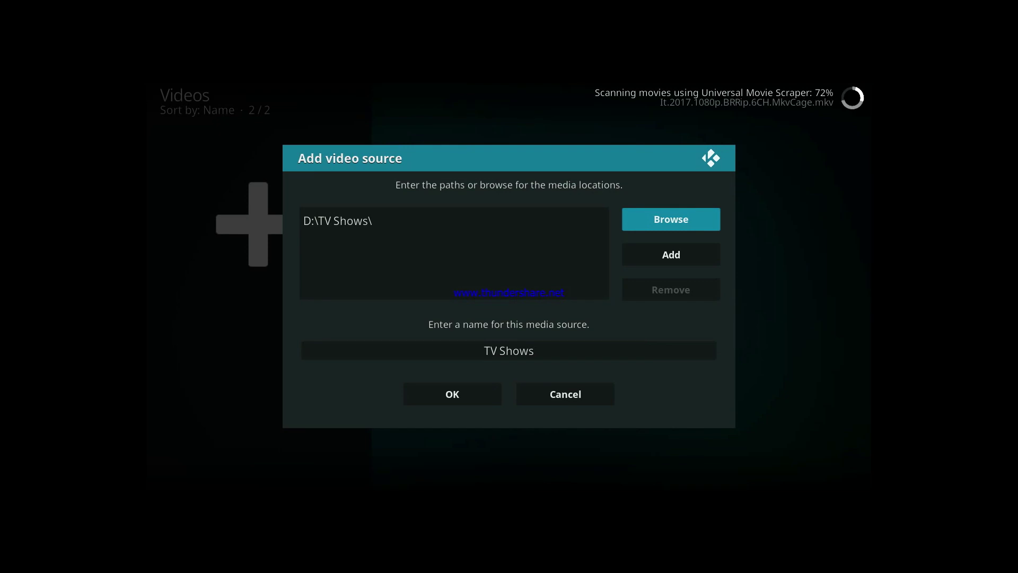
{"action": "left_click", "coordinate": [452, 394]}
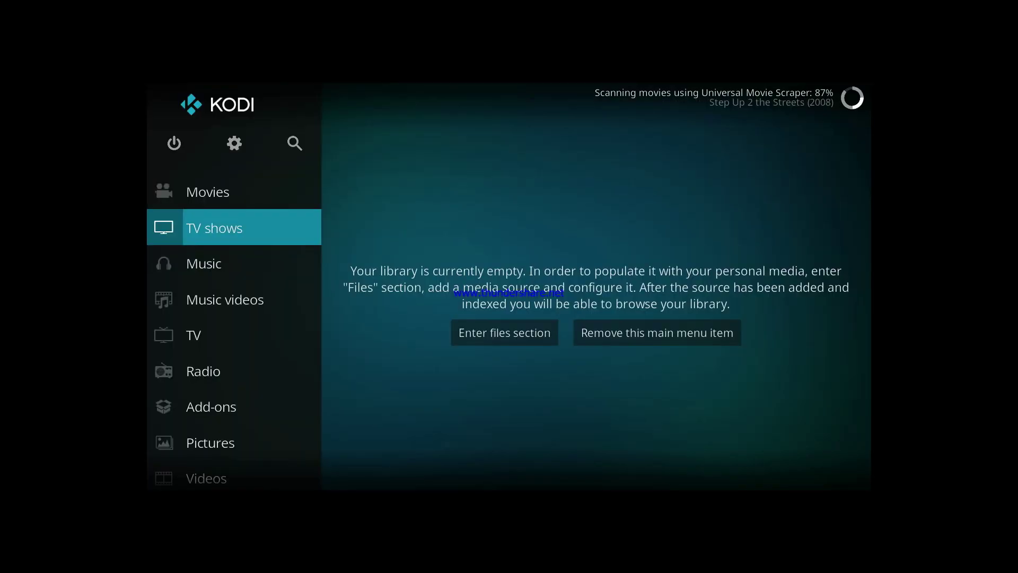
{"action": "key", "text": "Up"}
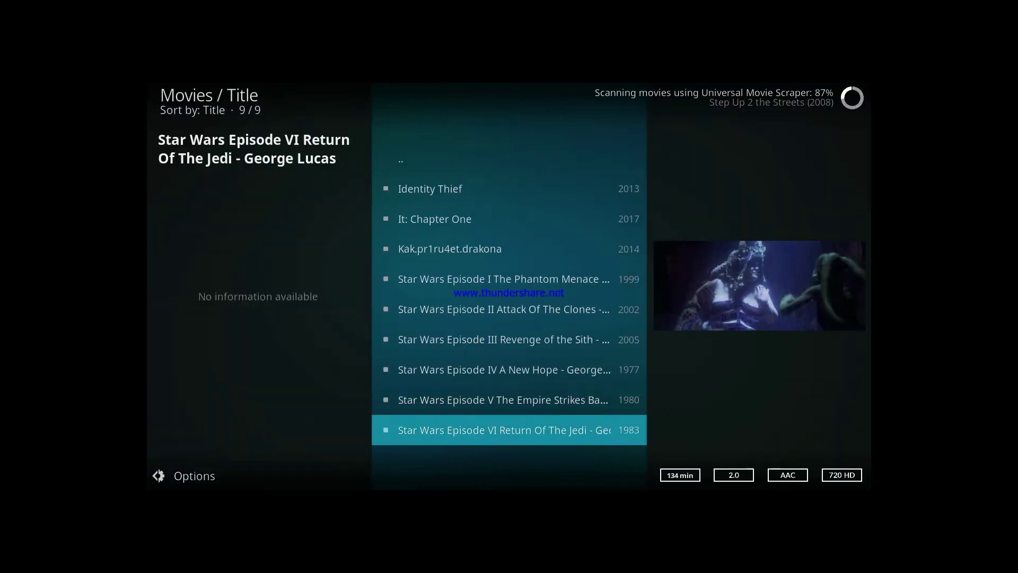
- Scroll the Movies title list past Identity Thief to It: Chapter One, then return home
{"action": "key", "text": "Down"}
{"action": "key", "text": "Down"}
{"action": "key", "text": "Down"}
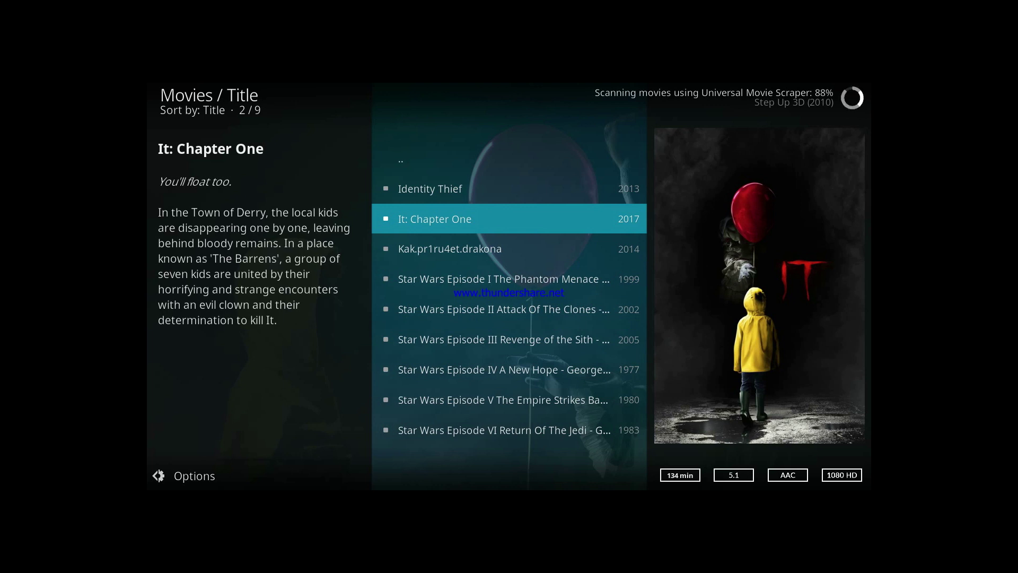
{"action": "key", "text": "Escape"}
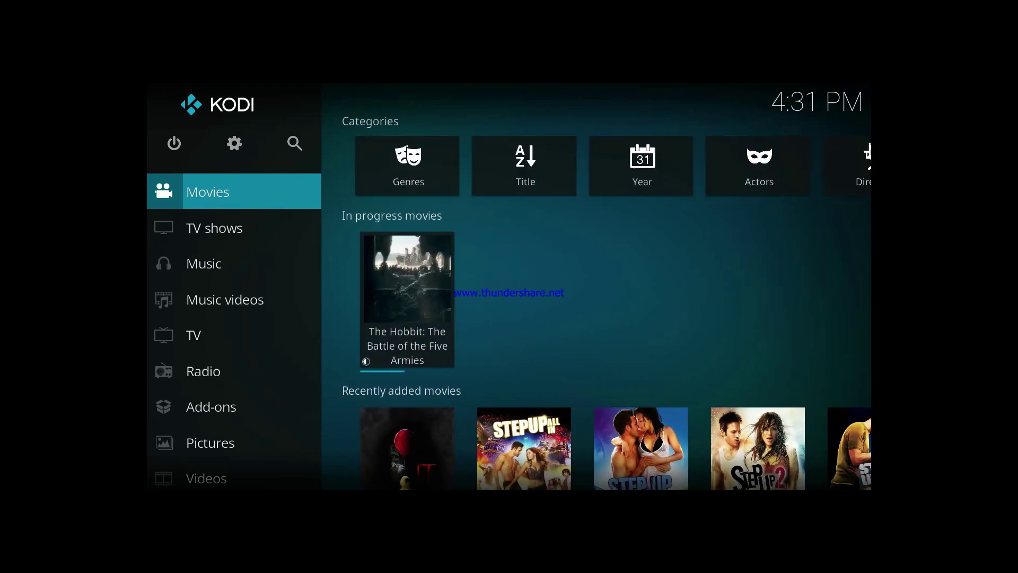
- From the Movies home widgets, open the Comedy genre and scroll its films to The Shaukeens
{"action": "key", "text": "Right"}
{"action": "key", "text": "Down"}
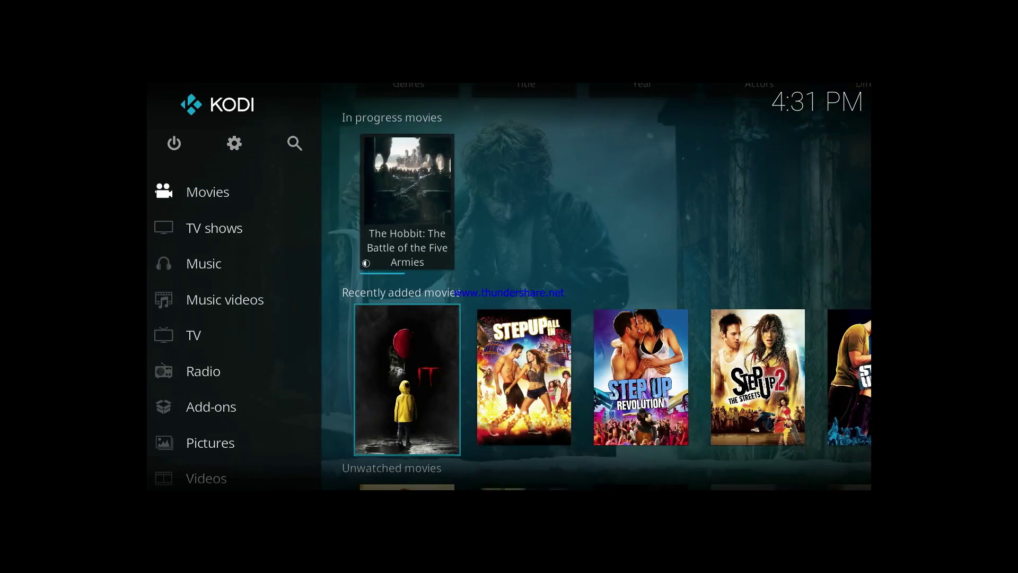
{"action": "key", "text": "Down"}
{"action": "key", "text": "Up"}
{"action": "key", "text": "Up"}
{"action": "key", "text": "Down"}
{"action": "key", "text": "Down"}
{"action": "key", "text": "Down"}
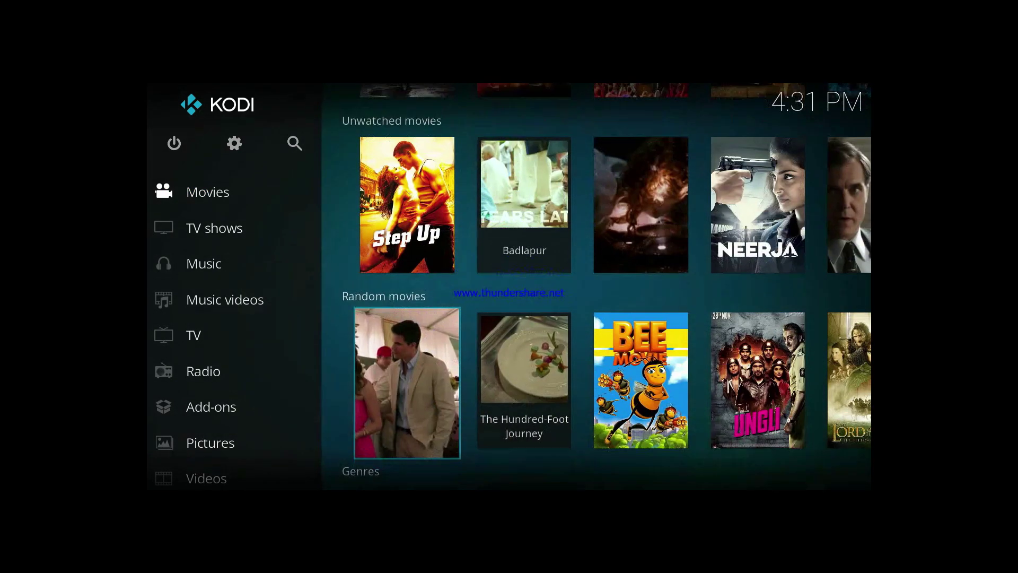
{"action": "key", "text": "Down"}
{"action": "key", "text": "Return"}
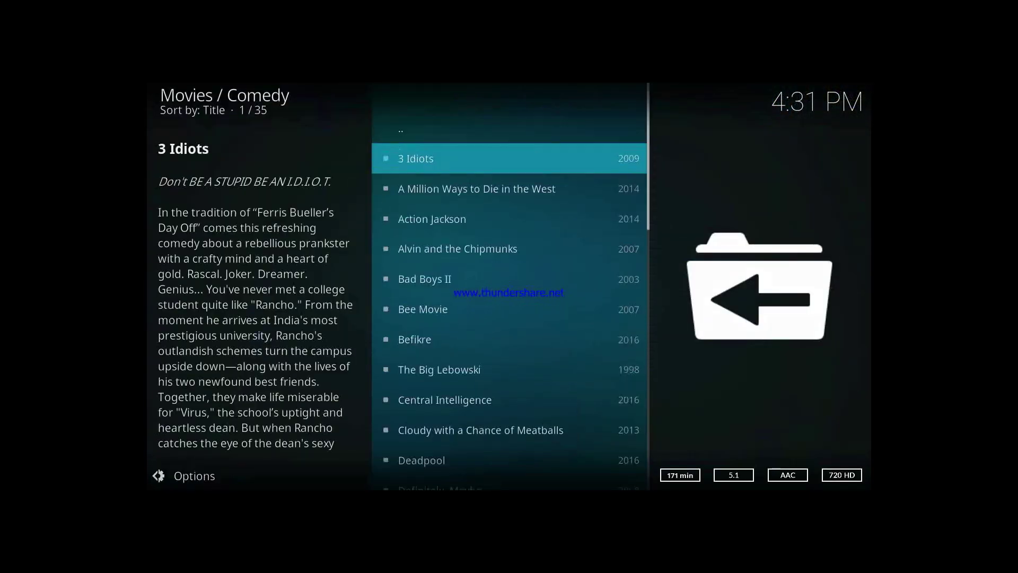
{"action": "key", "text": "Down"}
{"action": "key", "text": "Down"}
{"action": "key", "text": "End"}
{"action": "key", "text": "Up"}
{"action": "key", "text": "Up"}
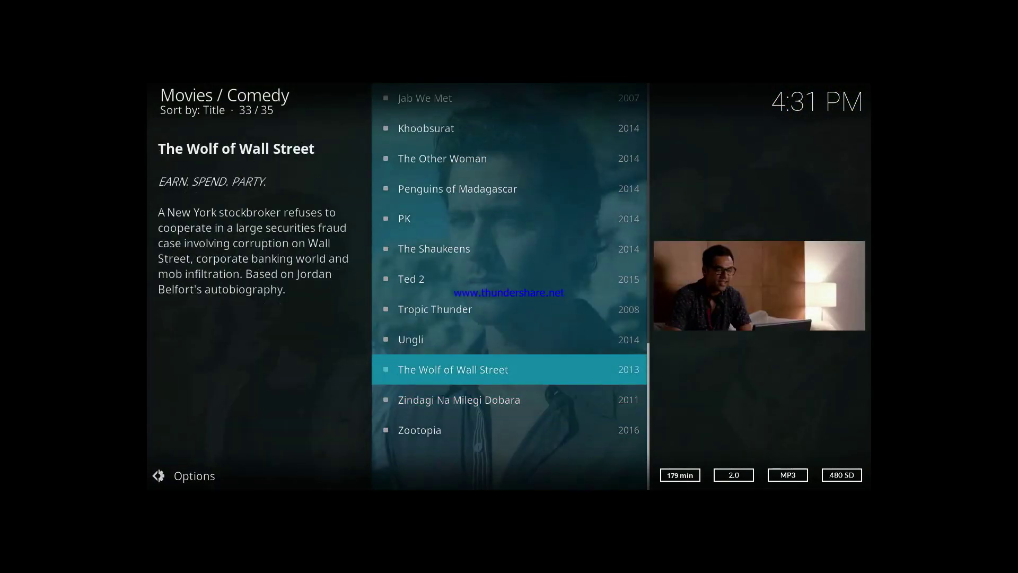
{"action": "key", "text": "Up"}
{"action": "key", "text": "Up"}
{"action": "key", "text": "Up"}
{"action": "key", "text": "Up"}
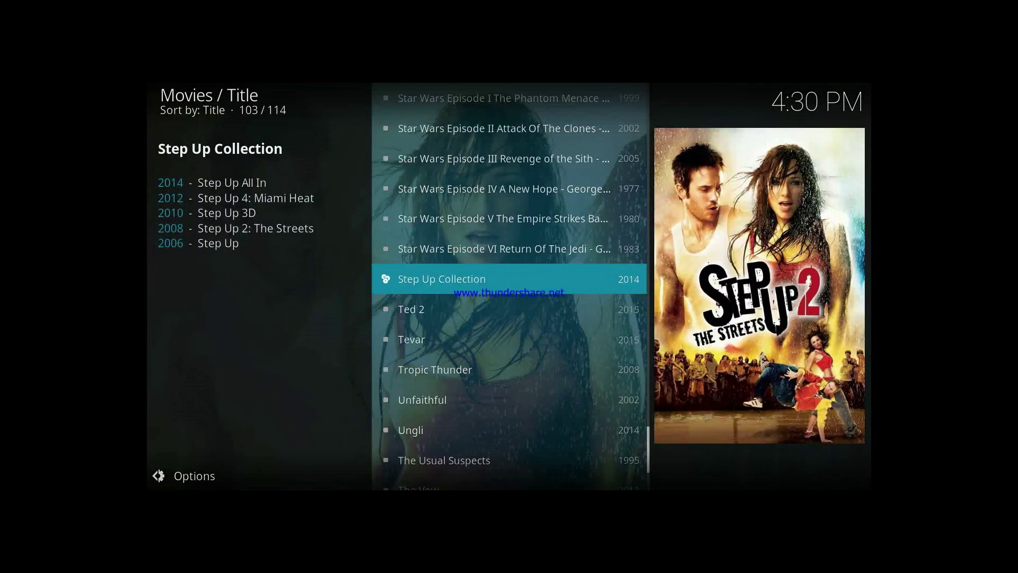
- Browse the Step Up Collection, then scroll the full movie title list down to Zootopia
{"action": "key", "text": "Return"}
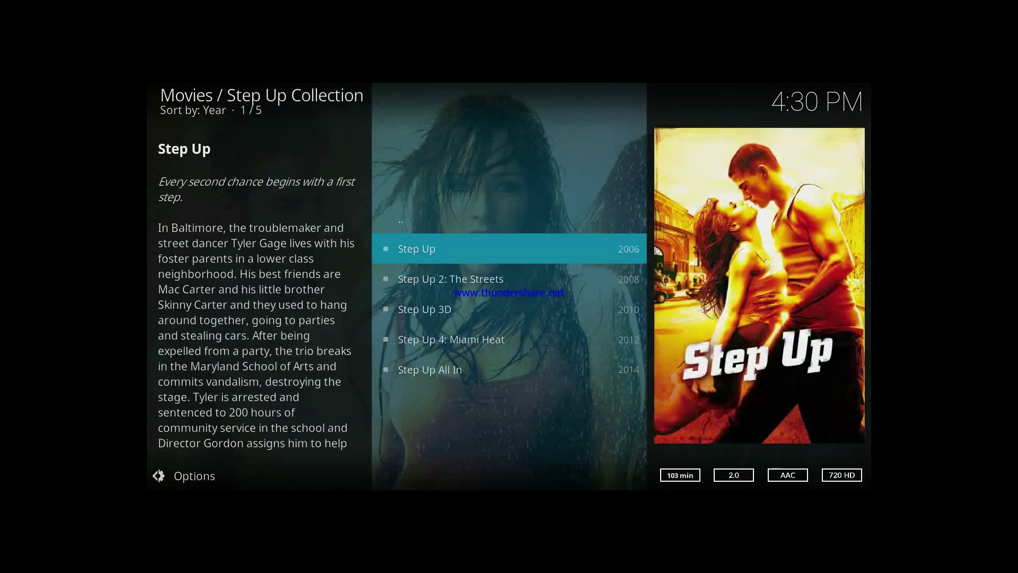
{"action": "key", "text": "Down"}
{"action": "key", "text": "Down"}
{"action": "key", "text": "Down"}
{"action": "key", "text": "Down"}
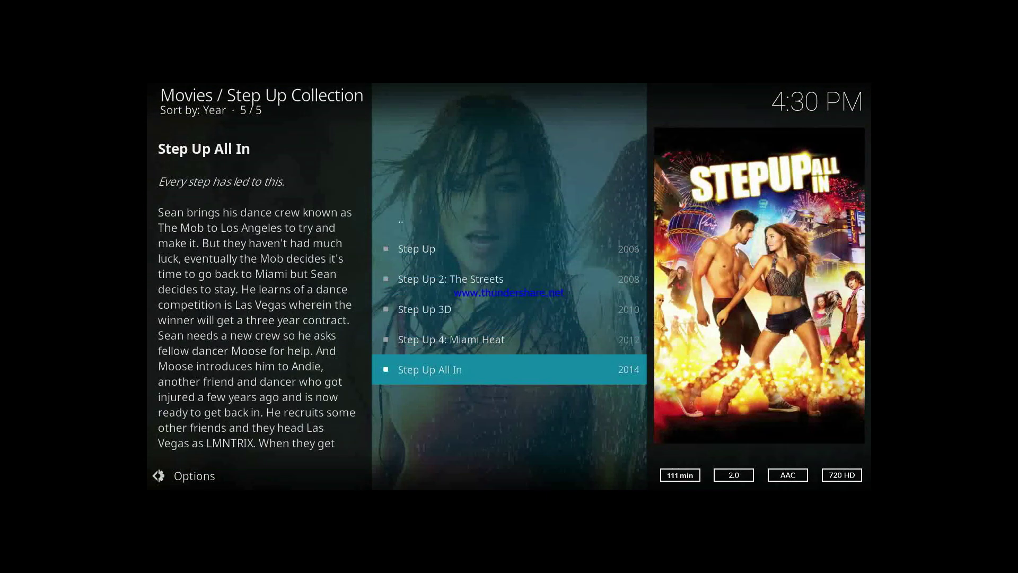
{"action": "key", "text": "Up"}
{"action": "key", "text": "Up"}
{"action": "key", "text": "BackSpace"}
{"action": "key", "text": "Up"}
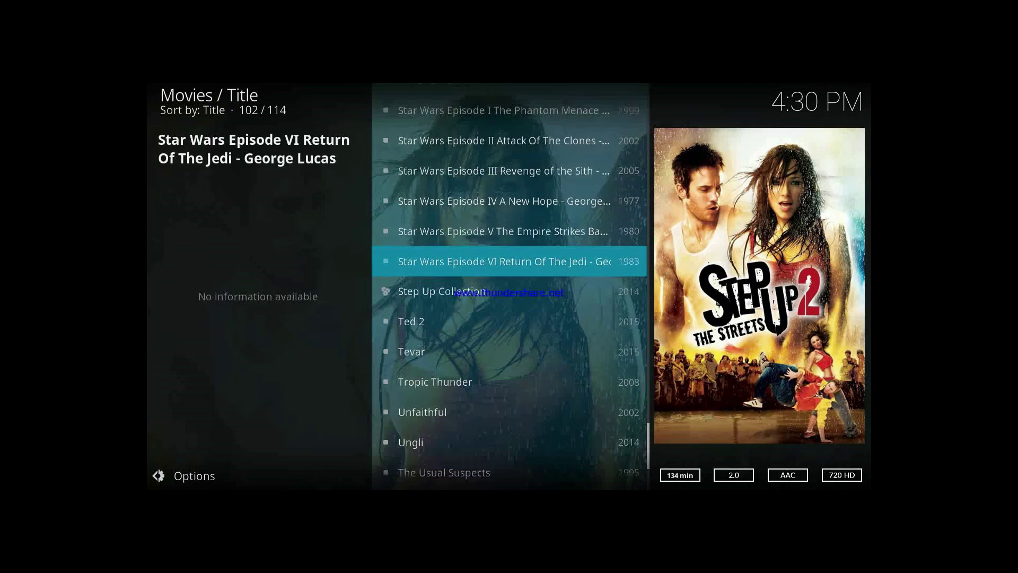
{"action": "key", "text": "Up"}
{"action": "key", "text": "Up"}
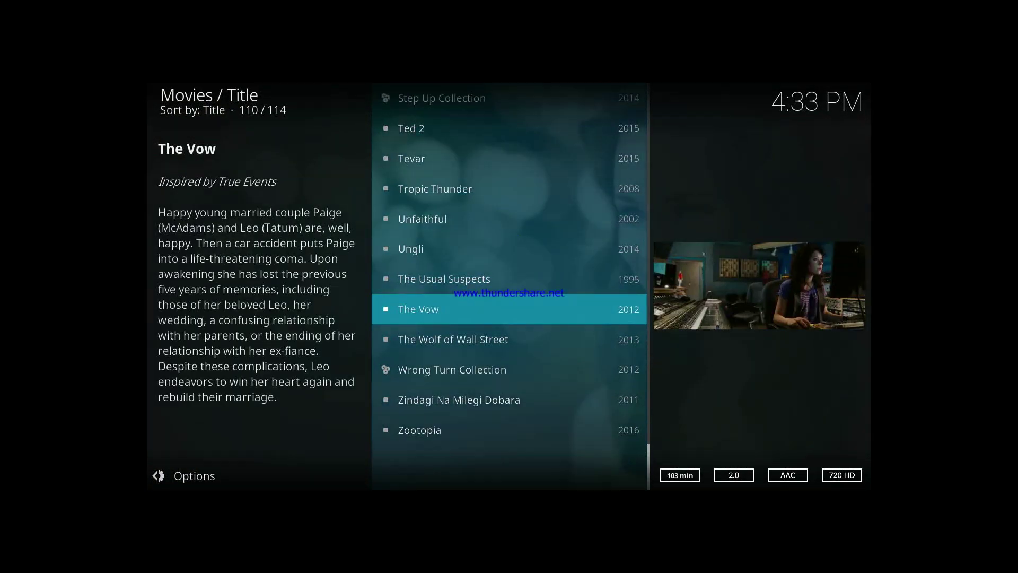
{"action": "key", "text": "Down"}
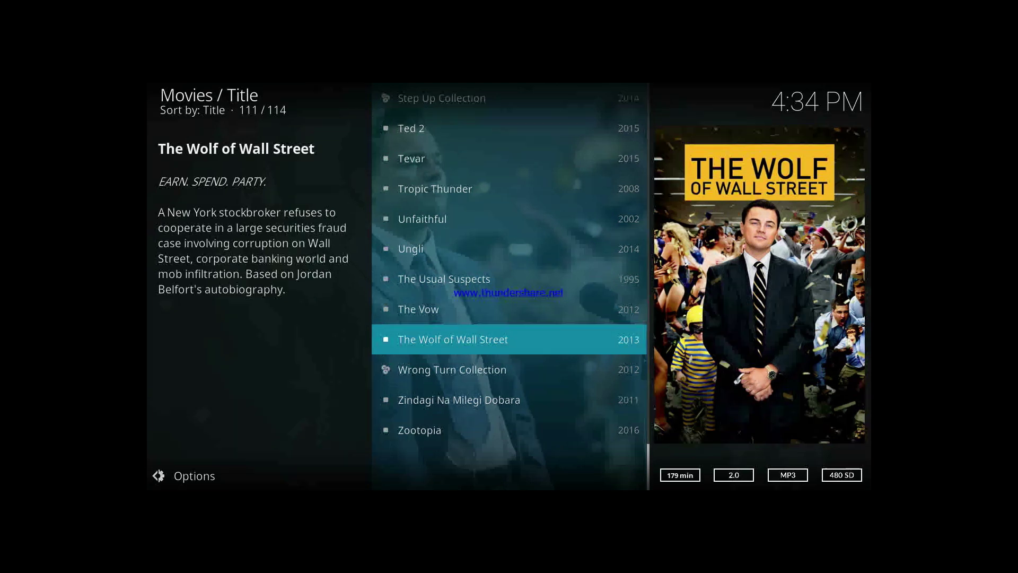
{"action": "key", "text": "Down"}
{"action": "key", "text": "Up"}
{"action": "key", "text": "Down"}
{"action": "key", "text": "Down"}
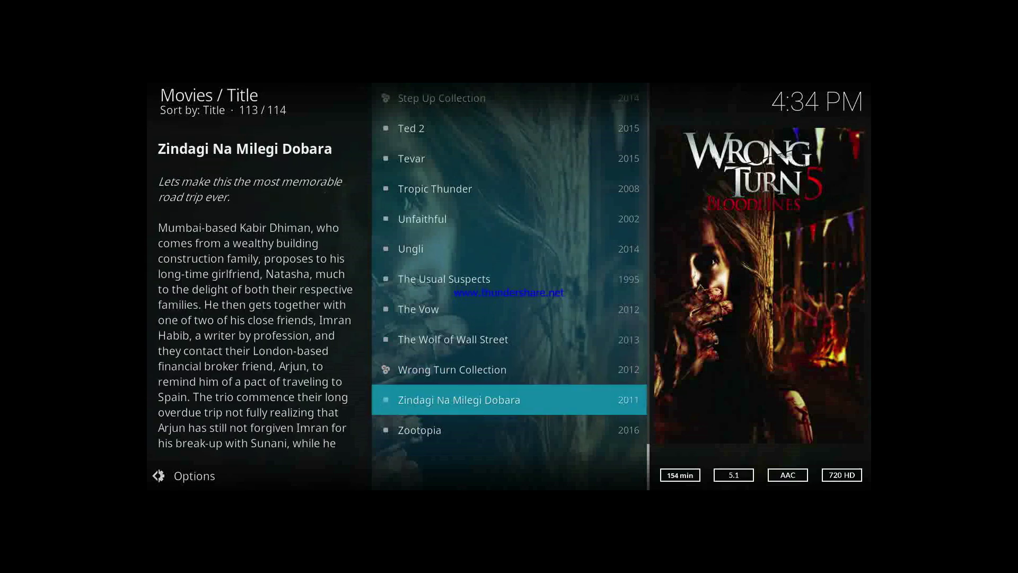
{"action": "key", "text": "Down"}
{"action": "key", "text": "Down"}
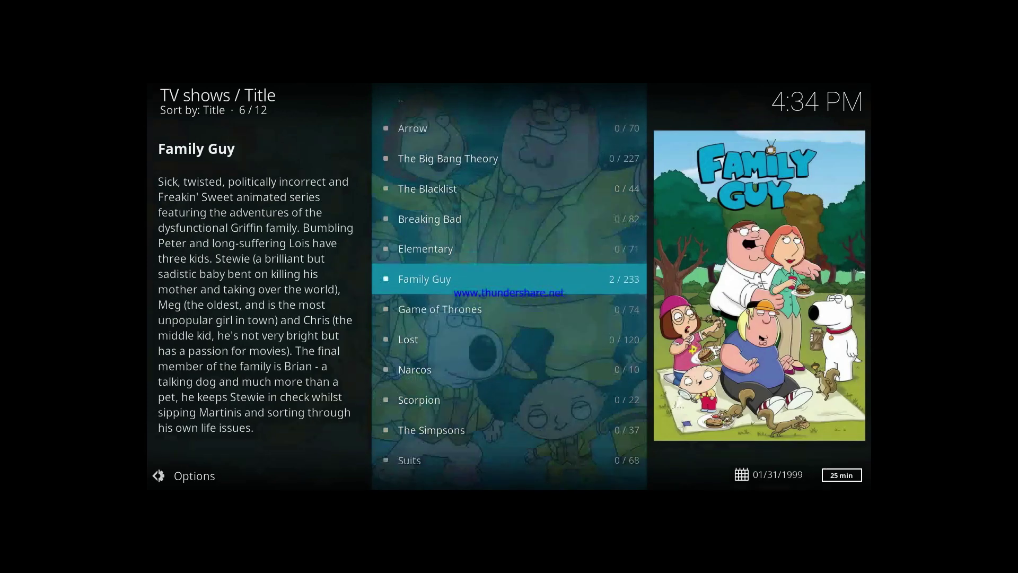
- Step through Family Guy's seasons 1 to 8, then back out to the home screen's Movies section
{"action": "key", "text": "Return"}
{"action": "key", "text": "Down"}
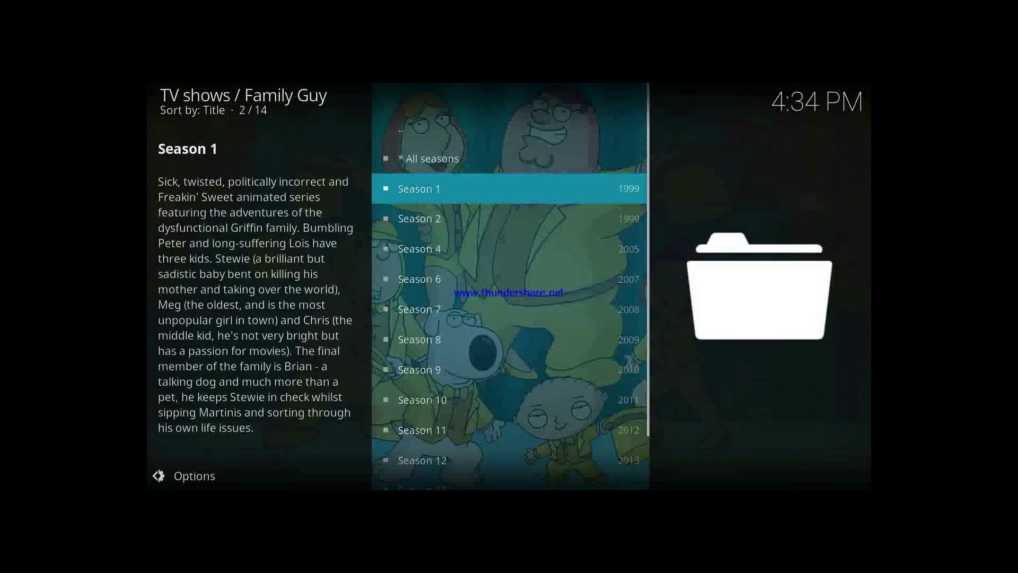
{"action": "key", "text": "BackSpace"}
{"action": "key", "text": "Down"}
{"action": "key", "text": "Up"}
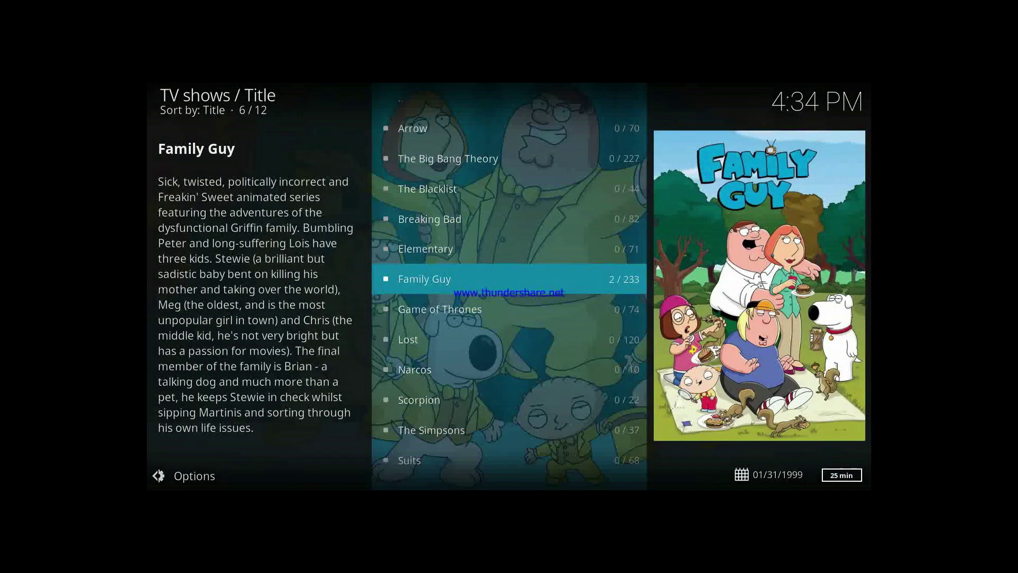
{"action": "key", "text": "Return"}
{"action": "key", "text": "Down"}
{"action": "key", "text": "Down"}
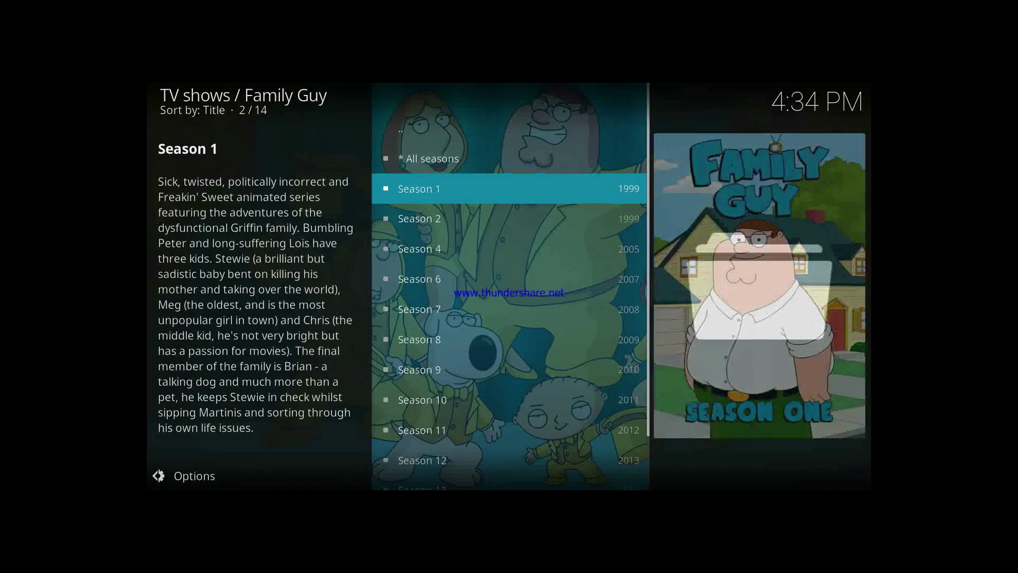
{"action": "key", "text": "Down"}
{"action": "key", "text": "Down"}
{"action": "key", "text": "Down"}
{"action": "key", "text": "Down"}
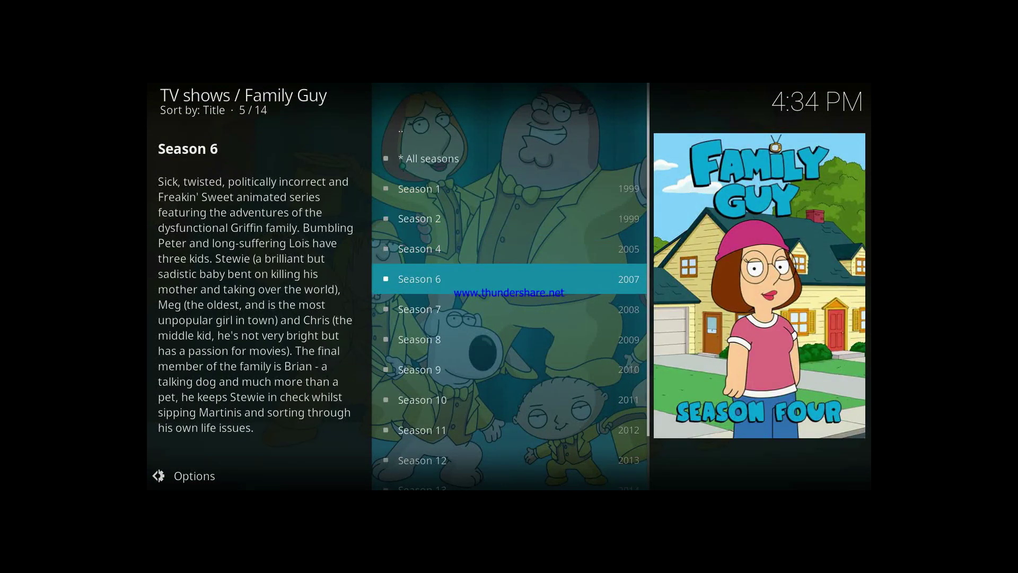
{"action": "key", "text": "Down"}
{"action": "key", "text": "BackSpace"}
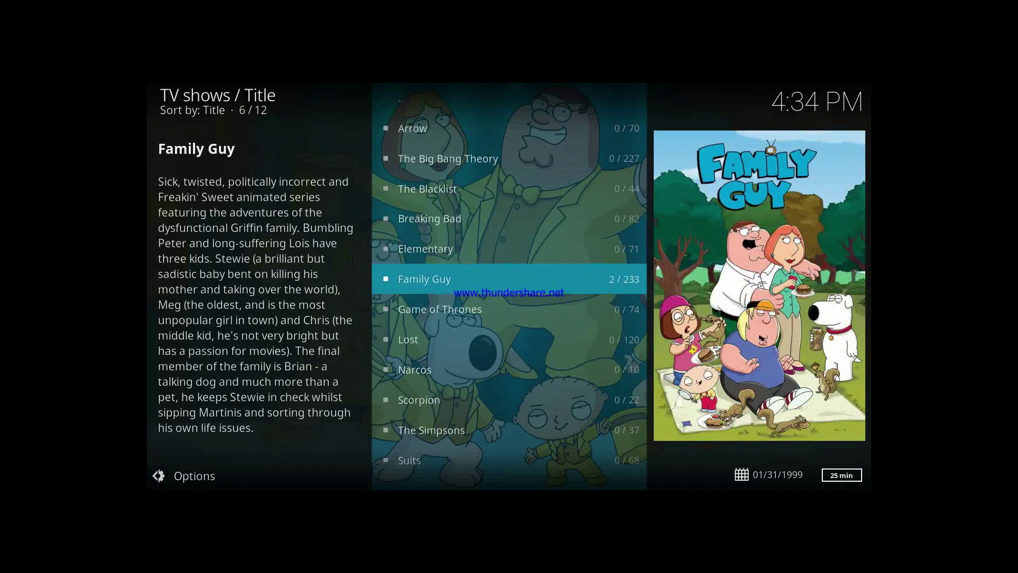
{"action": "key", "text": "BackSpace"}
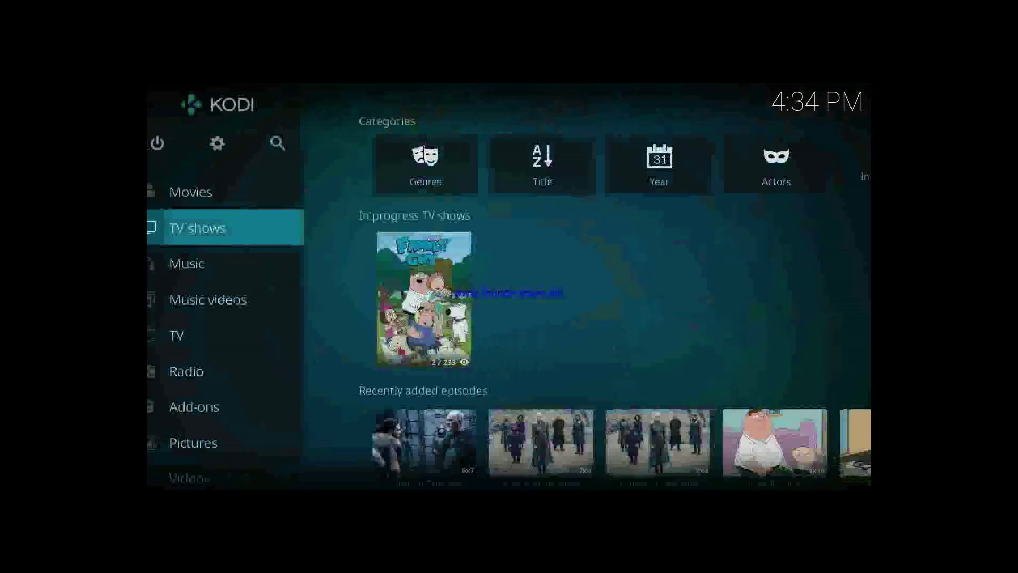
{"action": "key", "text": "Up"}
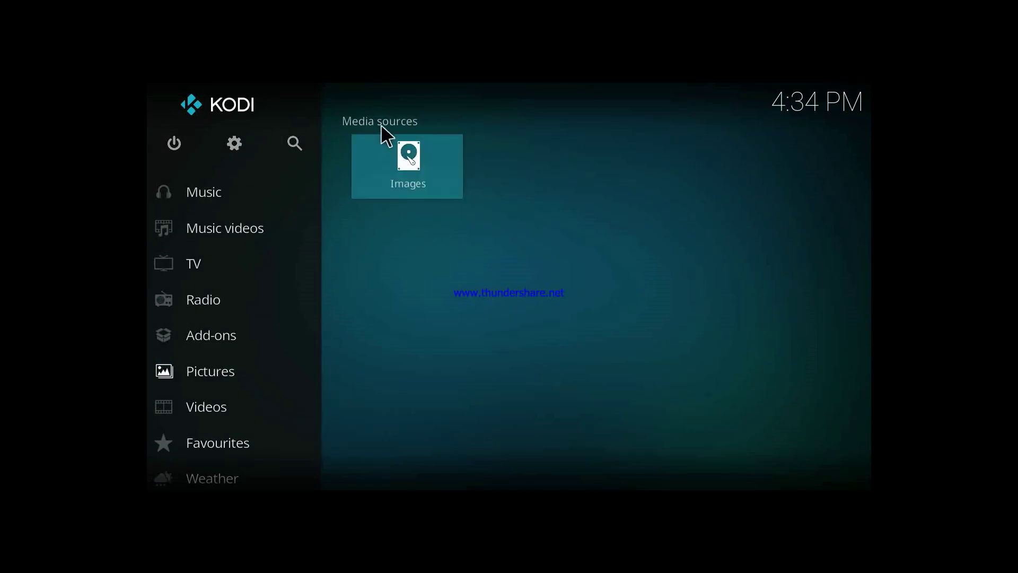
- Switch to Kodi on the phone and open its empty Videos files section
{"action": "key", "text": "alt+Tab"}
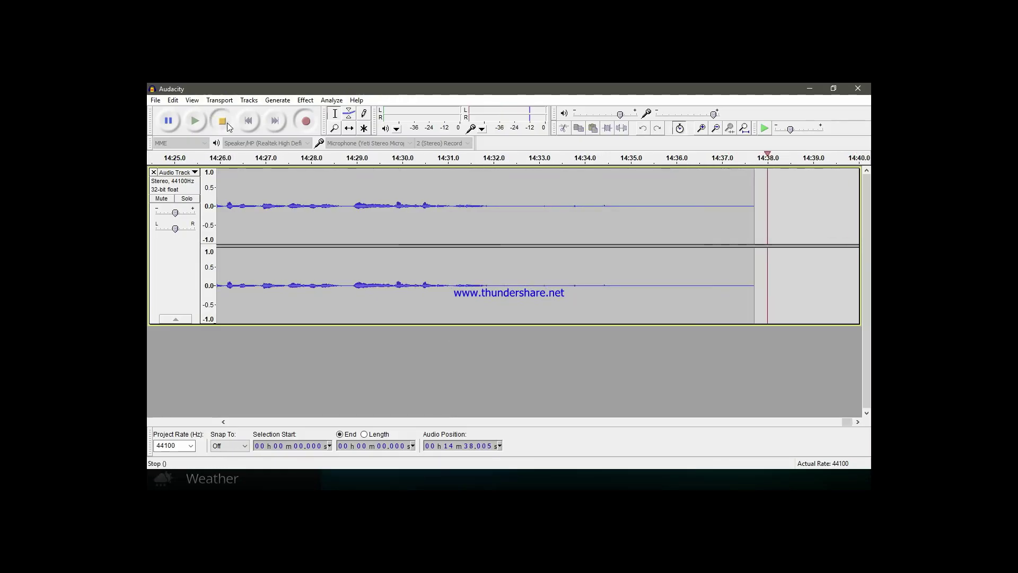
{"action": "left_click", "coordinate": [156, 100]}
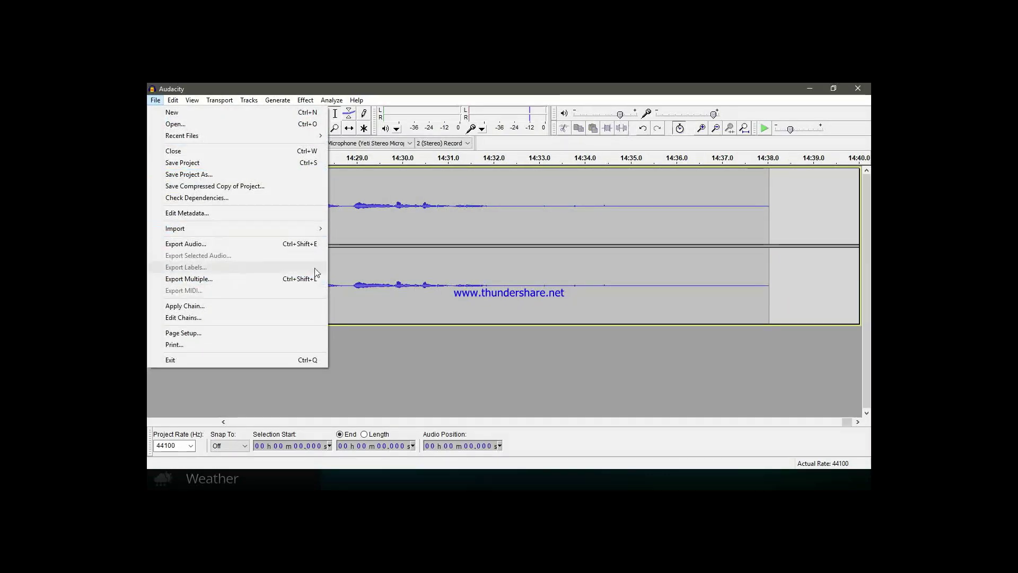
{"action": "left_click", "coordinate": [459, 257]}
{"action": "key", "text": "ctrl+a"}
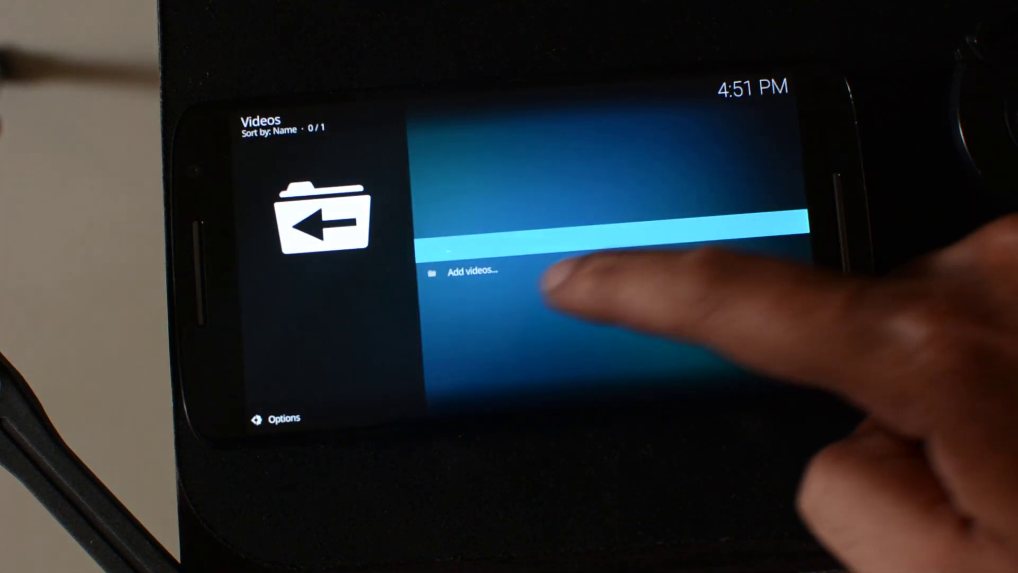
- Start a new video source on the phone and browse UPnP devices to find the PC's Kodi server
{"action": "left_click", "coordinate": [525, 271]}
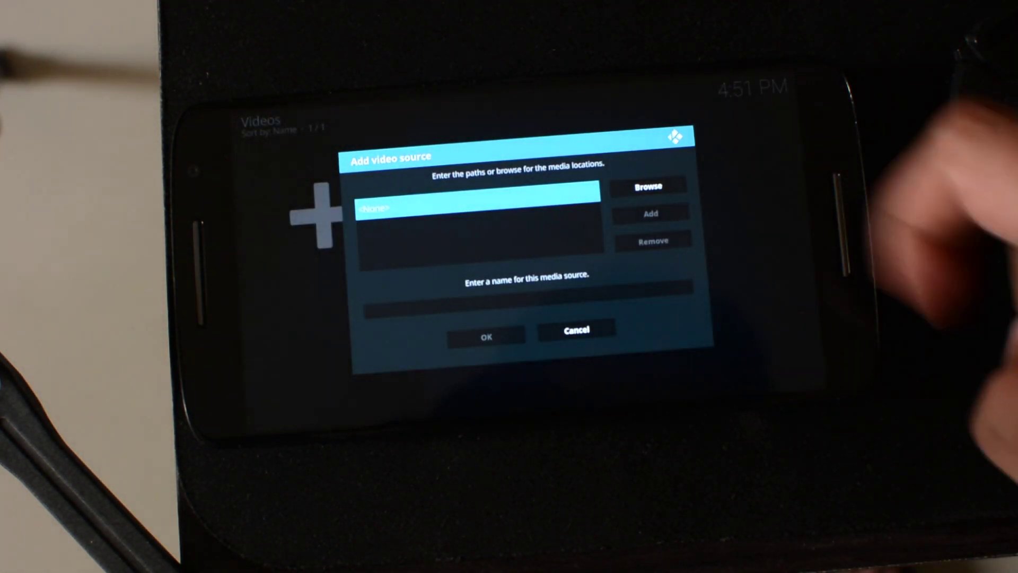
{"action": "left_click", "coordinate": [648, 186]}
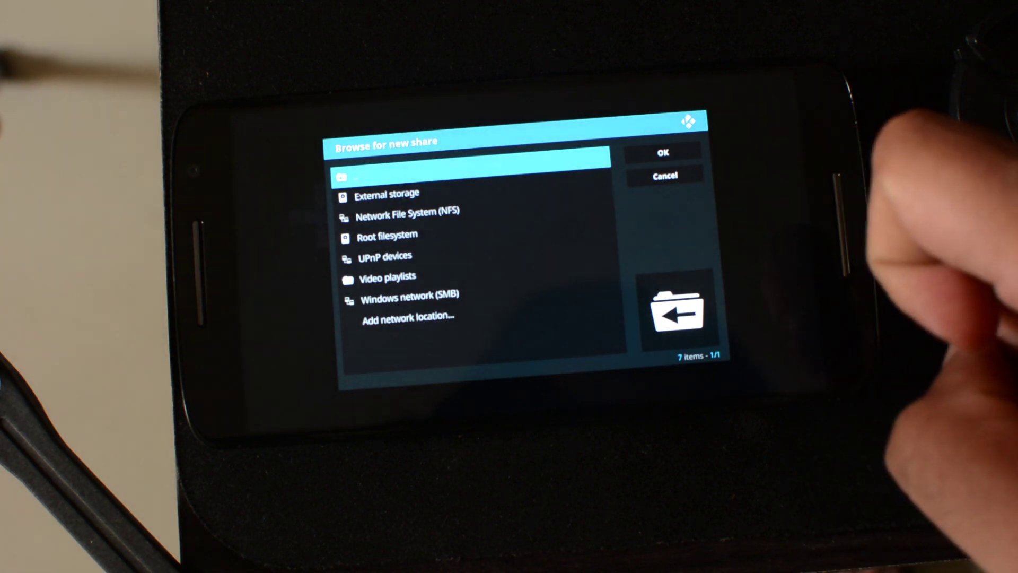
{"action": "left_click", "coordinate": [403, 258]}
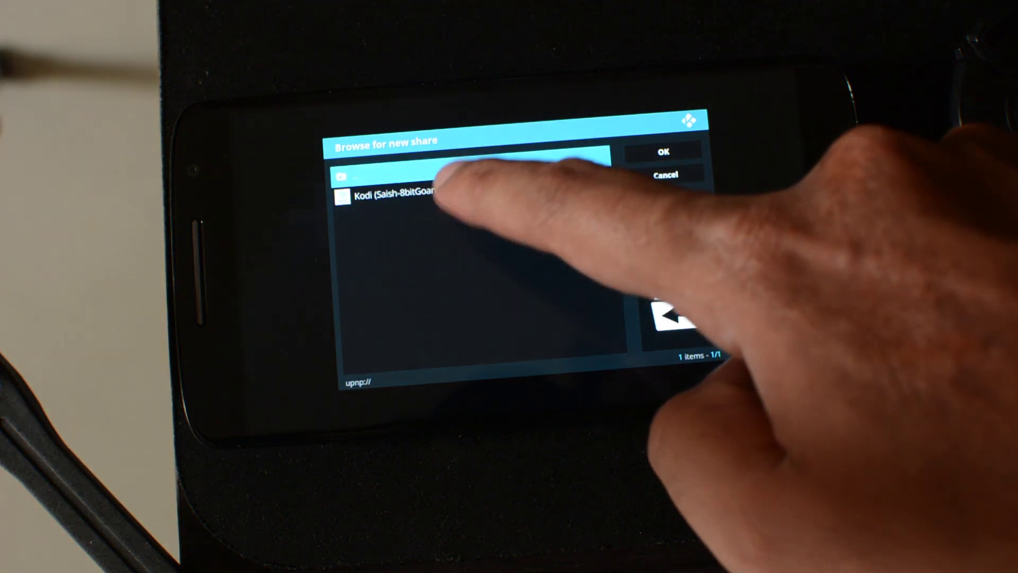
- Pick the PC server's Video Library > Movies > Title folder and save it as a video source
{"action": "left_click", "coordinate": [403, 193]}
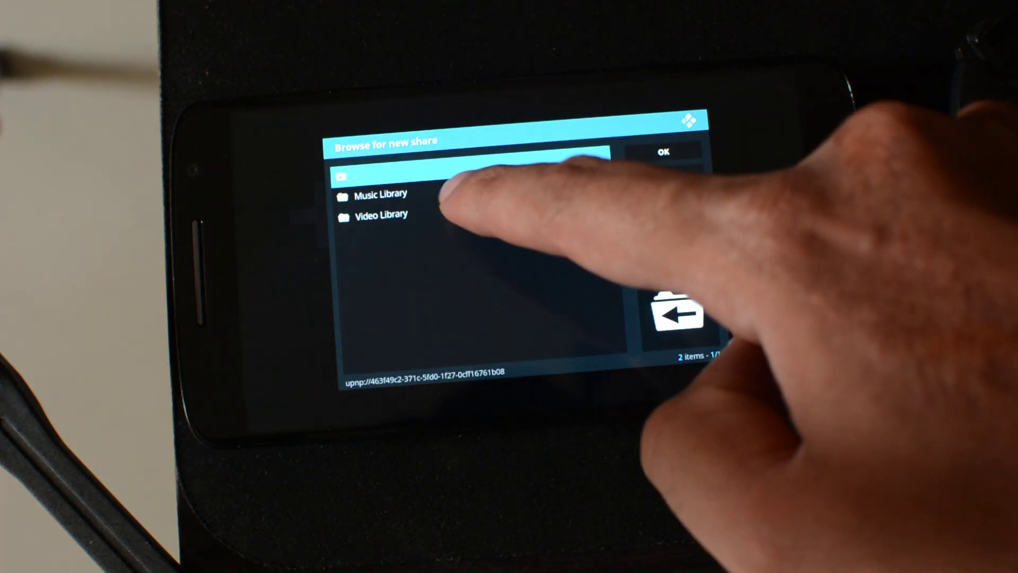
{"action": "left_click", "coordinate": [387, 216]}
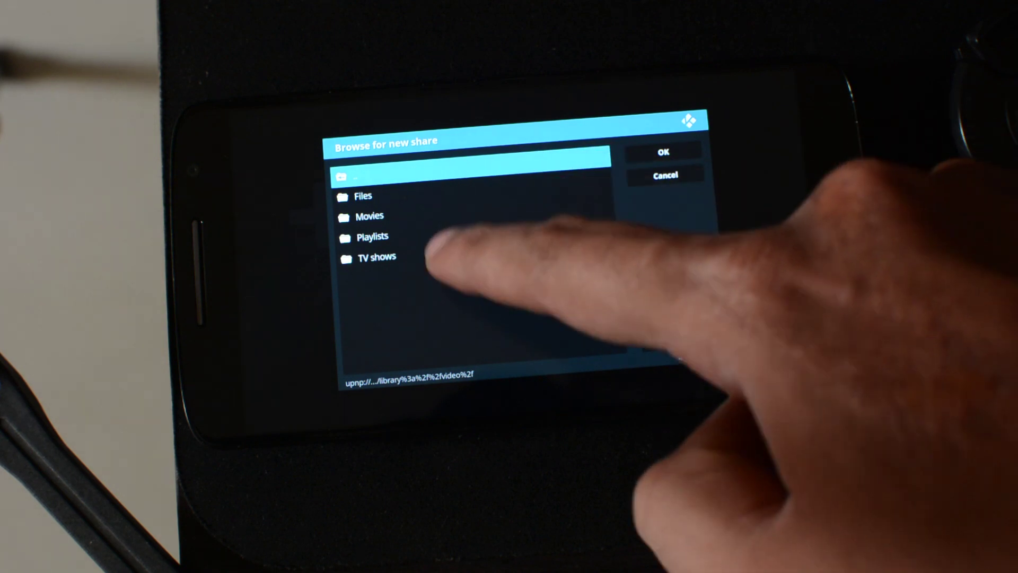
{"action": "left_click", "coordinate": [418, 218]}
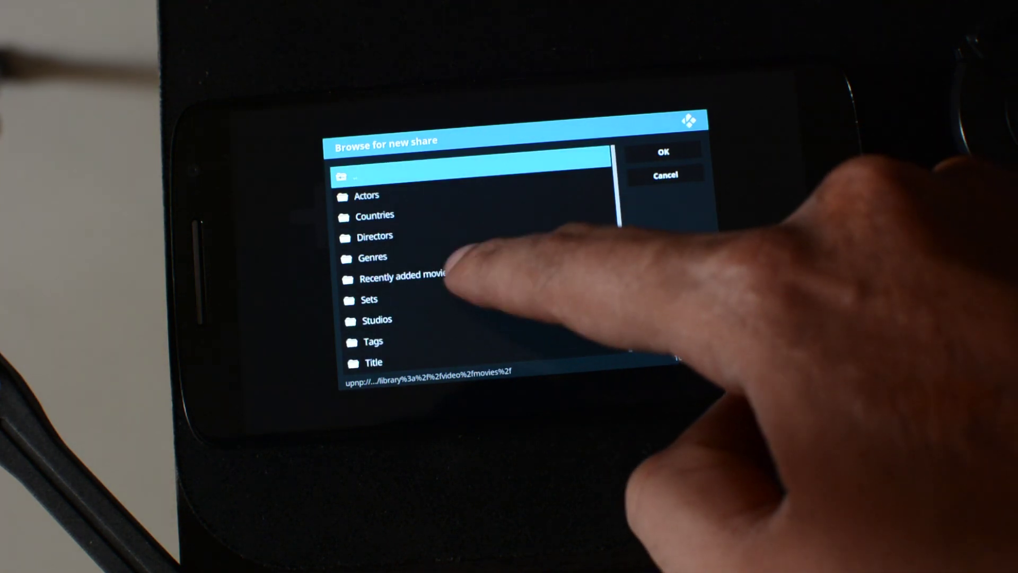
{"action": "left_click_drag", "start_coordinate": [465, 261], "coordinate": [477, 227]}
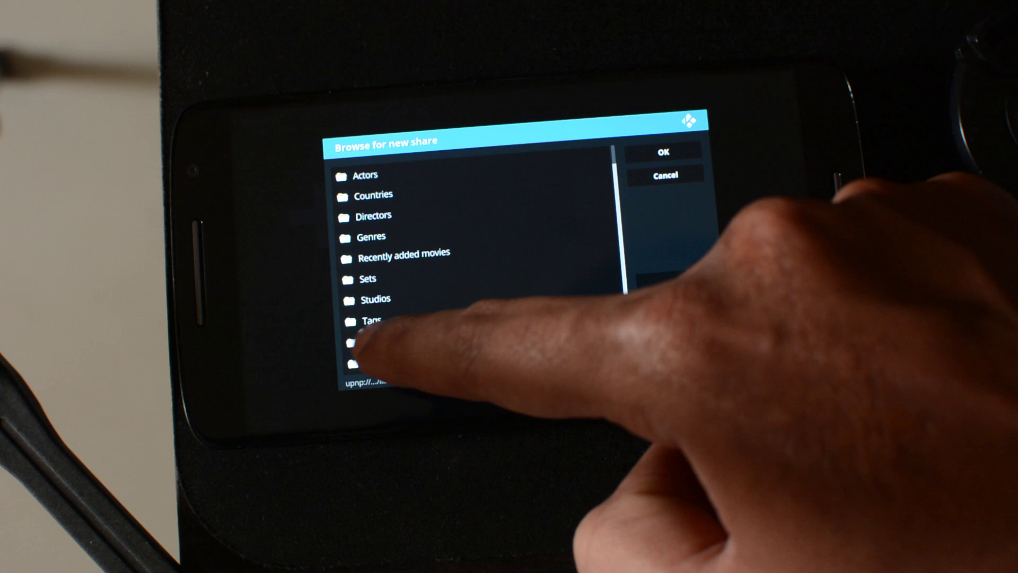
{"action": "left_click", "coordinate": [372, 341]}
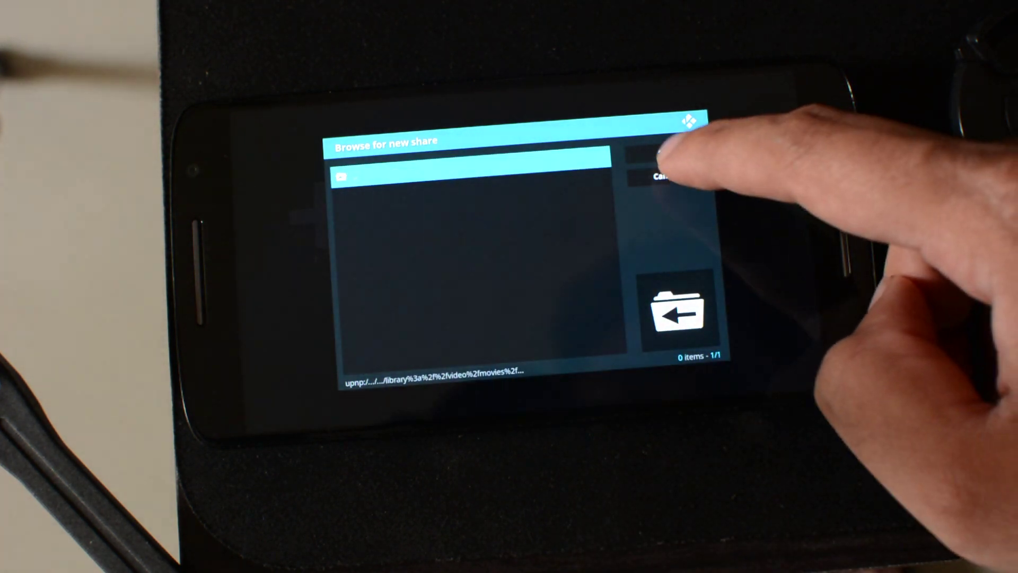
{"action": "left_click", "coordinate": [663, 152]}
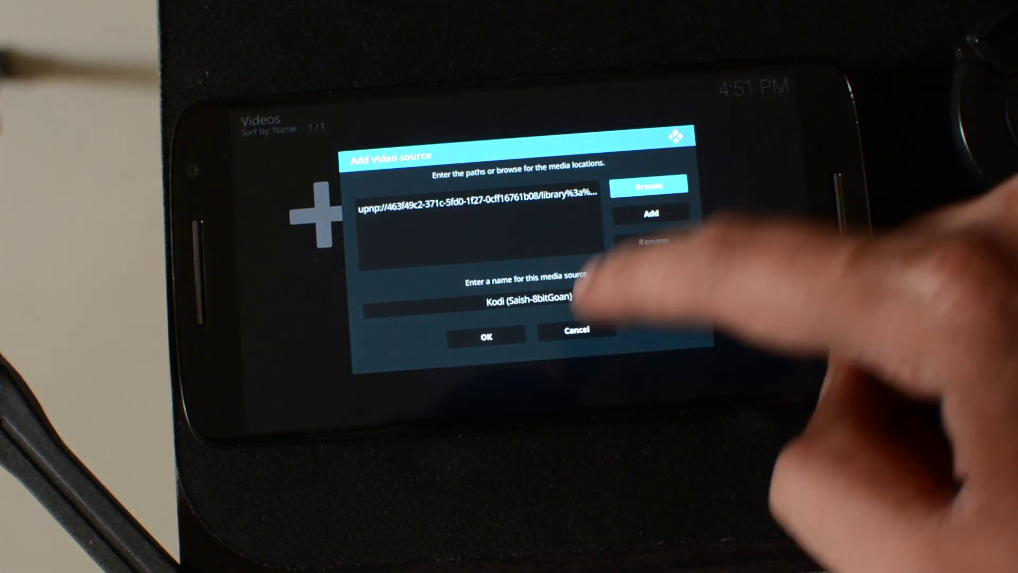
{"action": "left_click", "coordinate": [486, 336]}
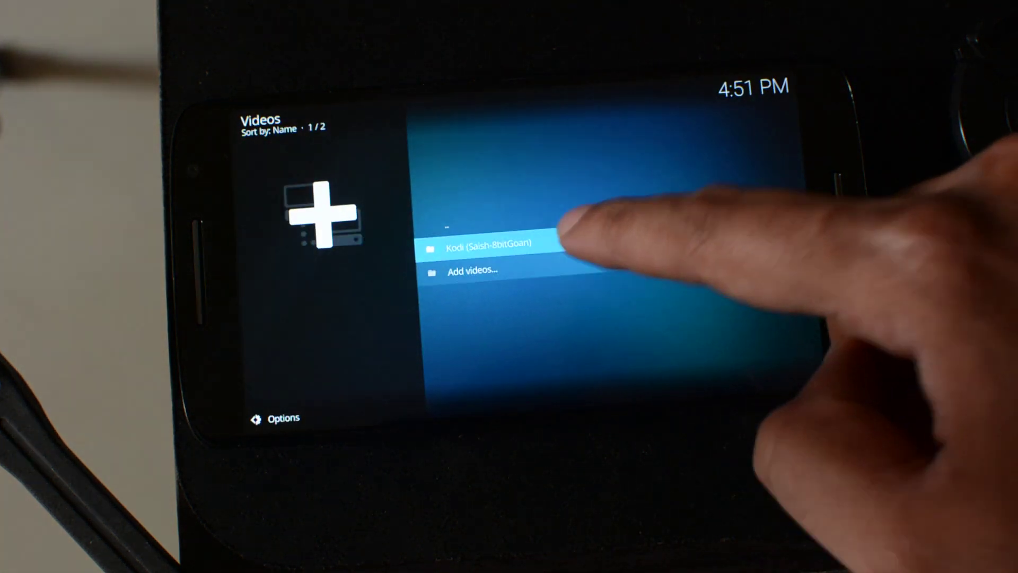
- Open the new Kodi source, swipe through the 122 movies, and play The Big Lebowski
{"action": "left_click_drag", "start_coordinate": [610, 212], "coordinate": [870, 43]}
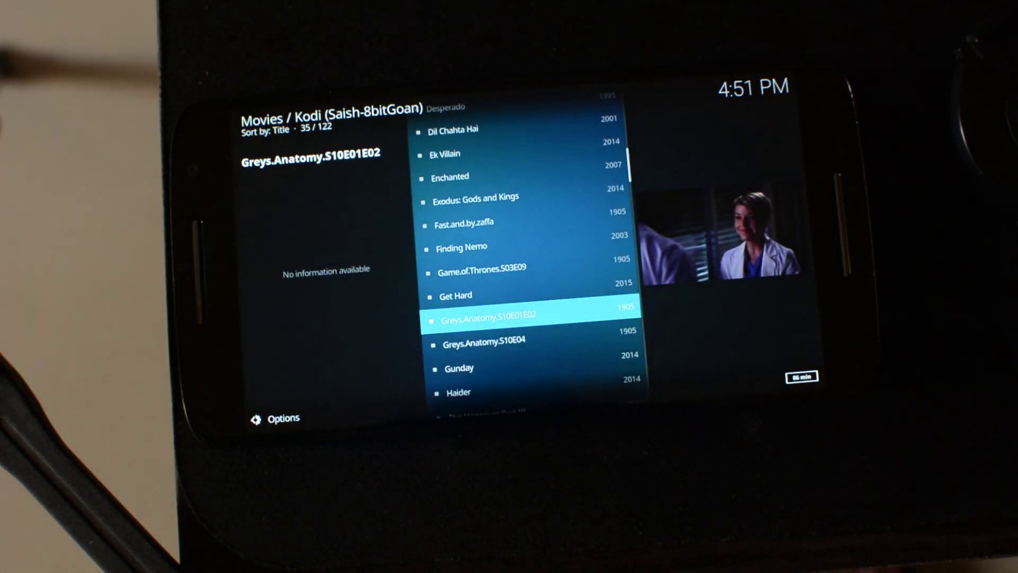
{"action": "left_click_drag", "start_coordinate": [609, 169], "coordinate": [530, 382]}
{"action": "left_click_drag", "start_coordinate": [525, 212], "coordinate": [487, 328]}
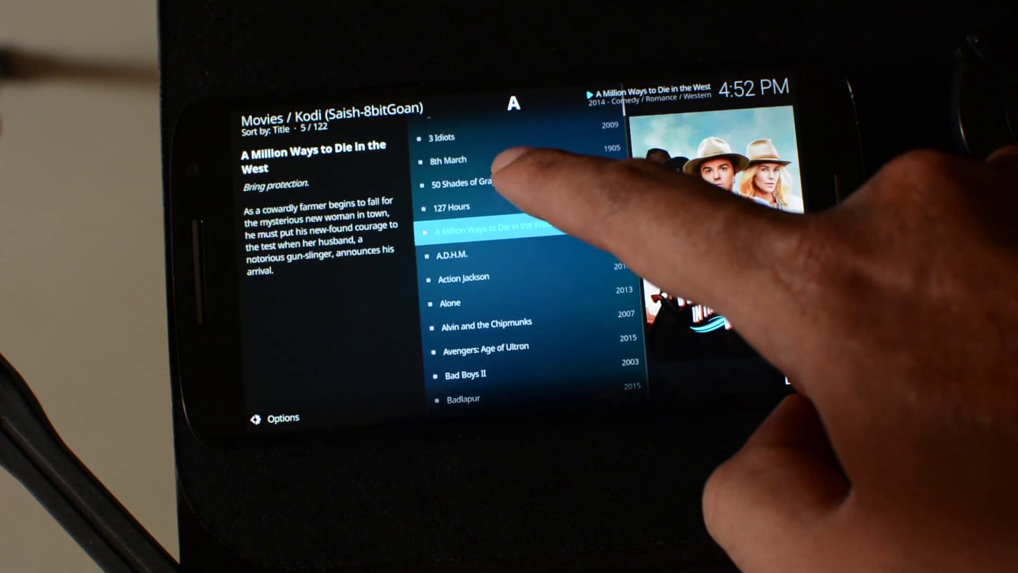
{"action": "left_click_drag", "start_coordinate": [545, 239], "coordinate": [454, 295]}
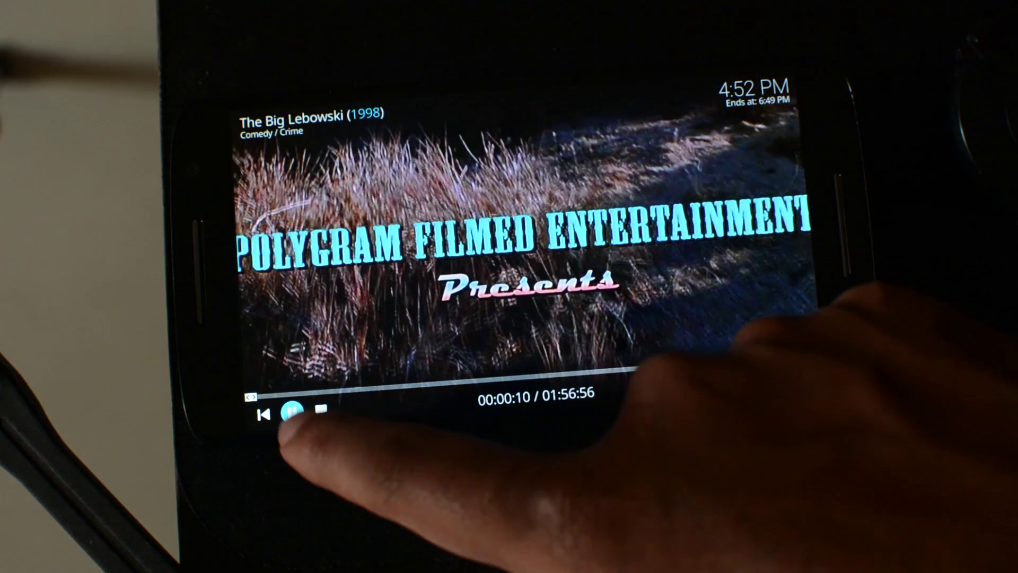
- Bring up the playback controls and stop The Big Lebowski
{"action": "left_click", "coordinate": [294, 422]}
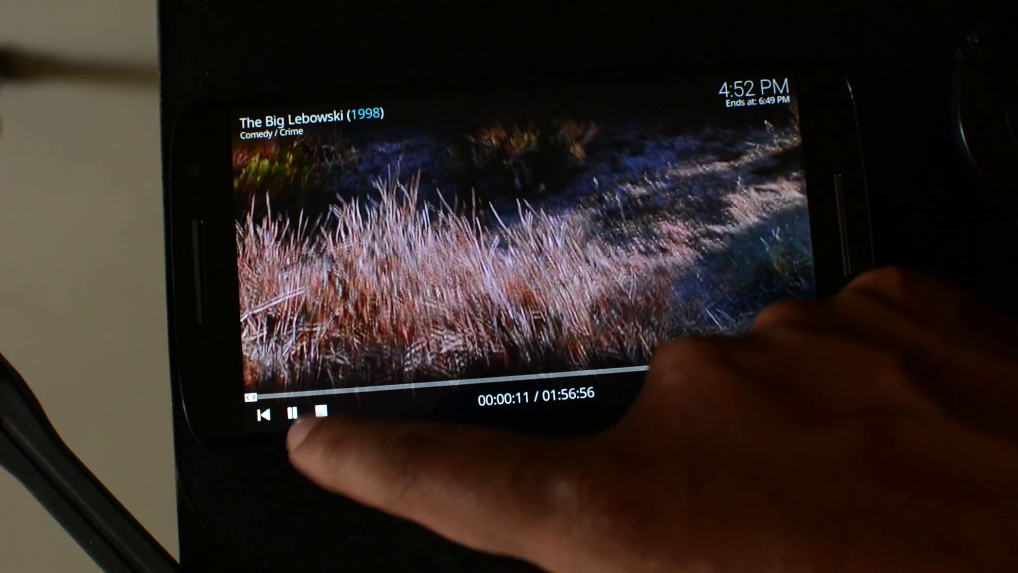
{"action": "left_click", "coordinate": [321, 412]}
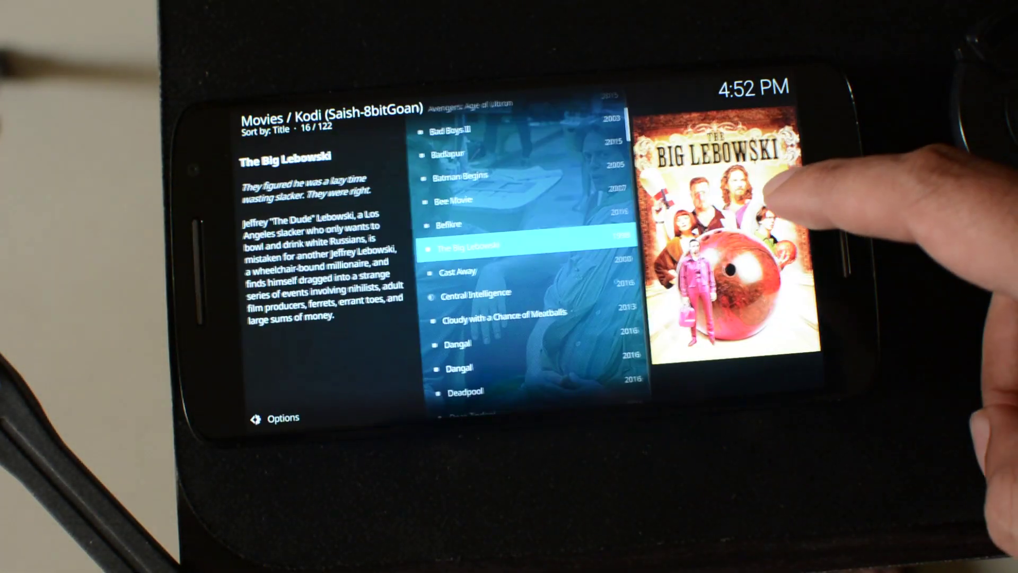